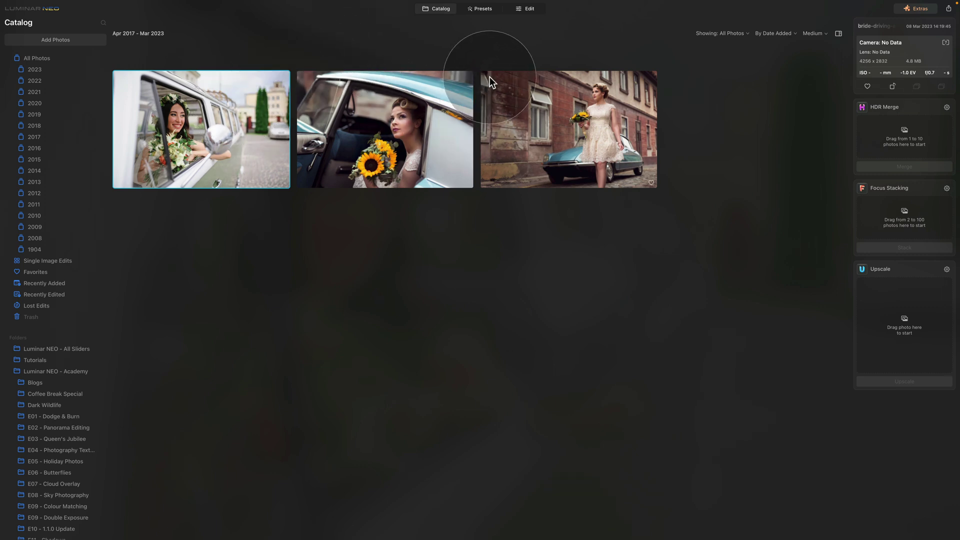
Open the selected bride-in-van photo in the Edit module
{"action": "left_click", "coordinate": [532, 11]}
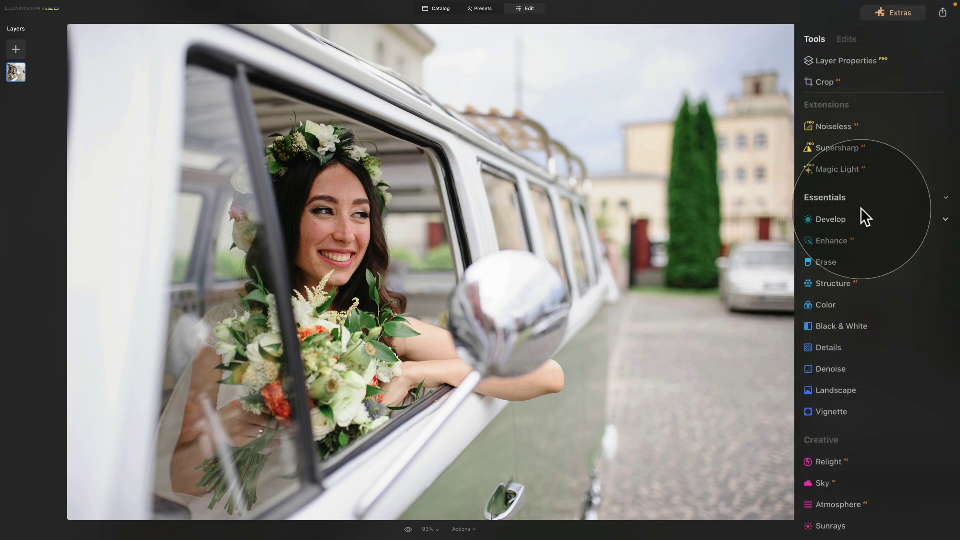
Turn on Auto Defringe in the Develop tool's Optics settings
{"action": "left_click", "coordinate": [831, 220]}
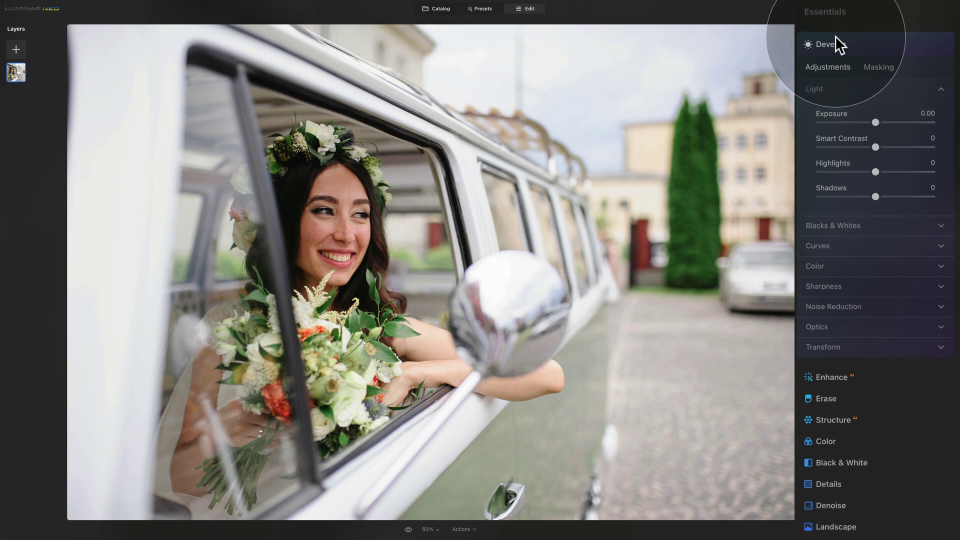
{"action": "left_click", "coordinate": [837, 331]}
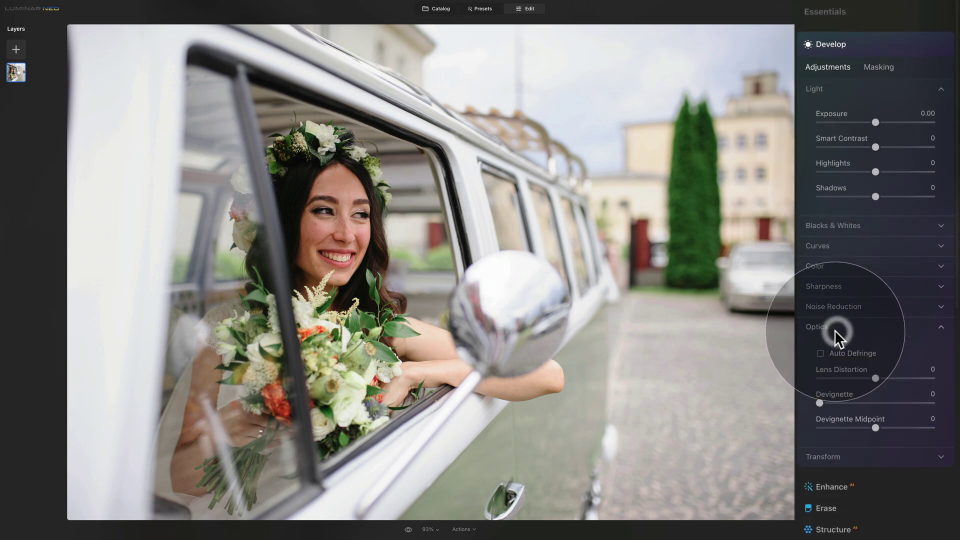
{"action": "left_click", "coordinate": [821, 354]}
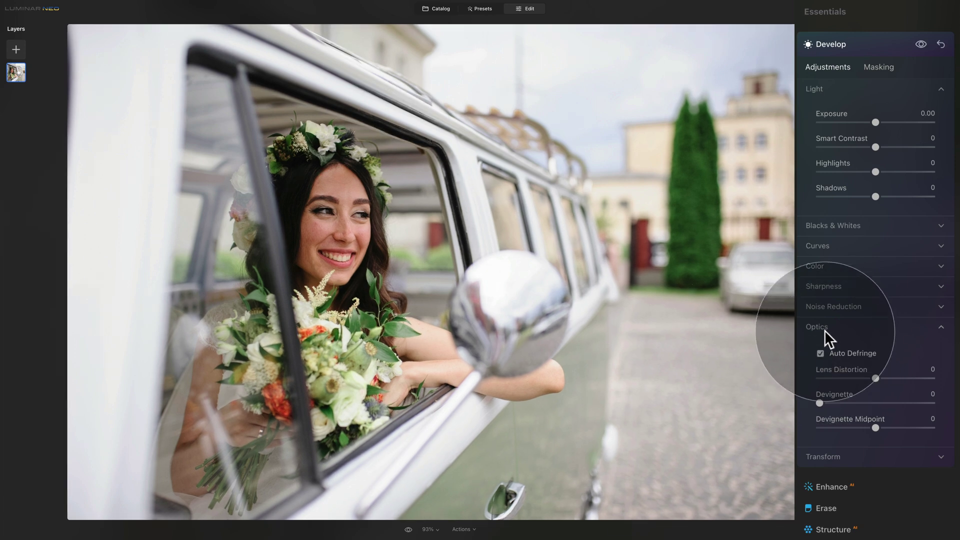
{"action": "left_click", "coordinate": [824, 329]}
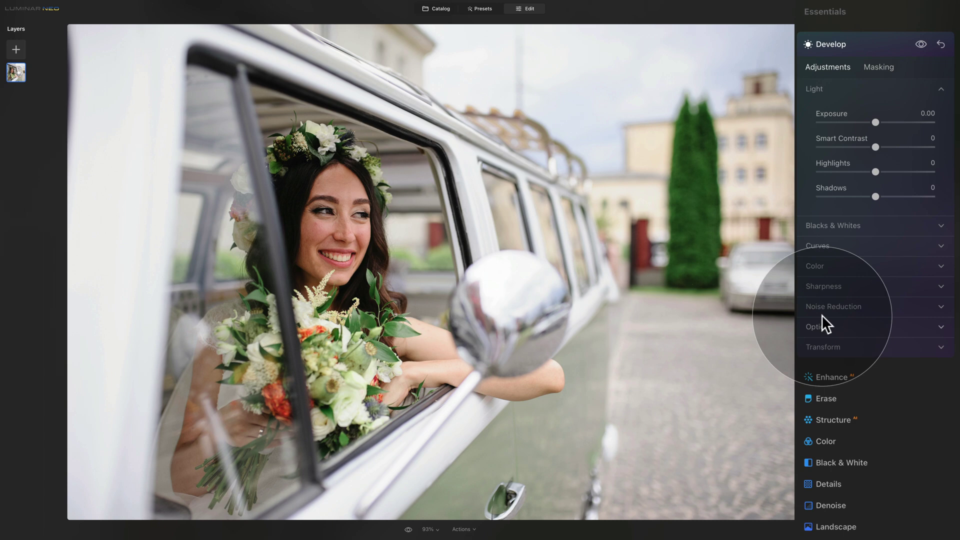
Set Luminosity noise reduction to 20 and Sharpen to 40 with Masking 75
{"action": "left_click", "coordinate": [821, 307]}
{"action": "left_click", "coordinate": [824, 286]}
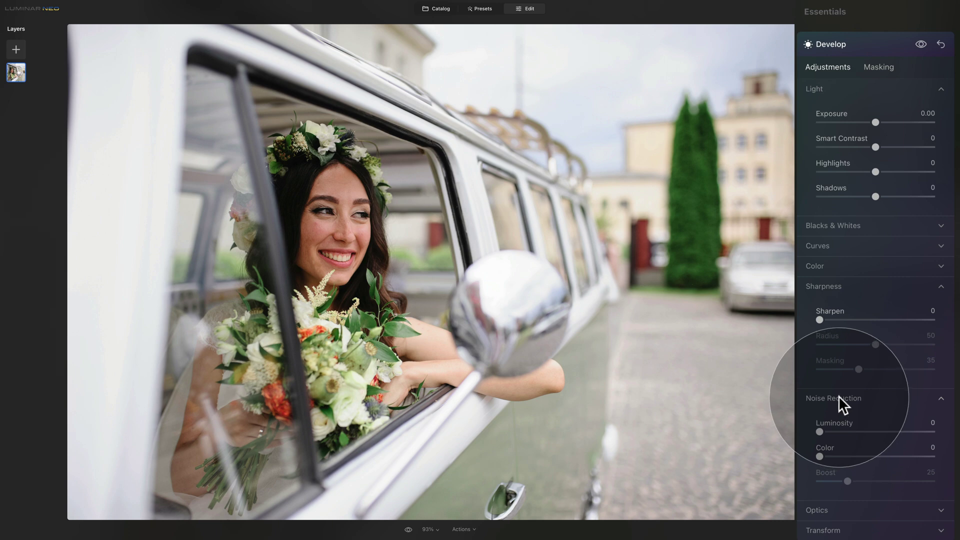
{"action": "left_click_drag", "start_coordinate": [820, 431], "coordinate": [846, 433]}
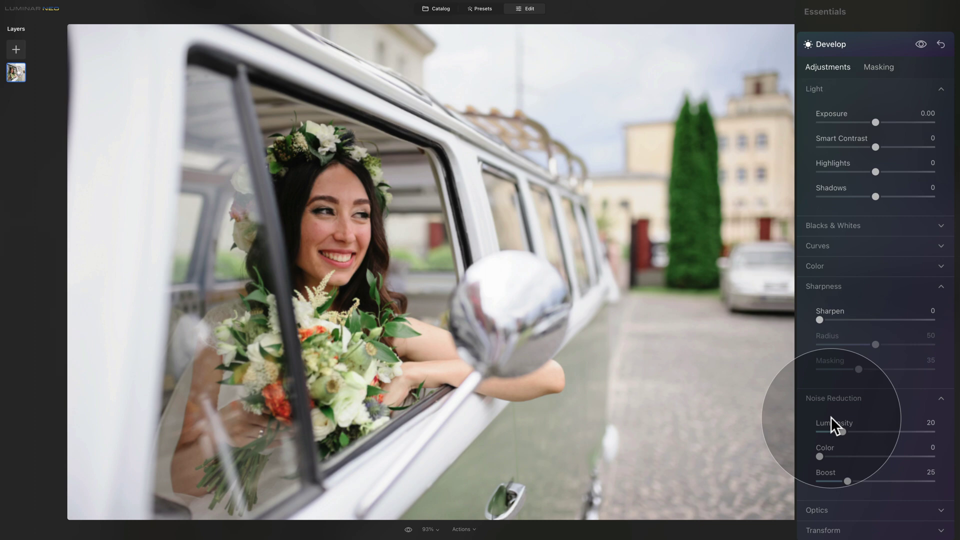
{"action": "left_click", "coordinate": [848, 320]}
{"action": "left_click_drag", "start_coordinate": [848, 319], "coordinate": [863, 319]}
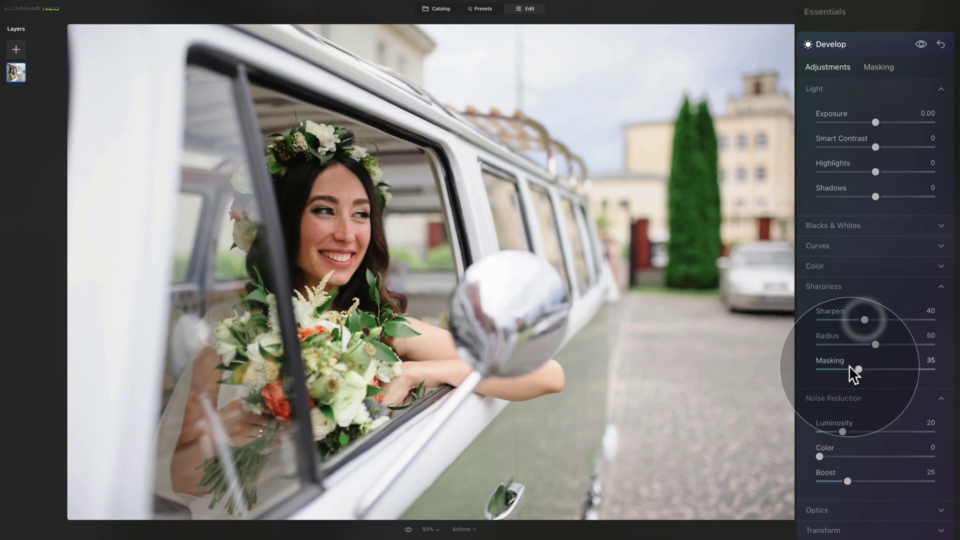
{"action": "left_click_drag", "start_coordinate": [858, 370], "coordinate": [907, 367]}
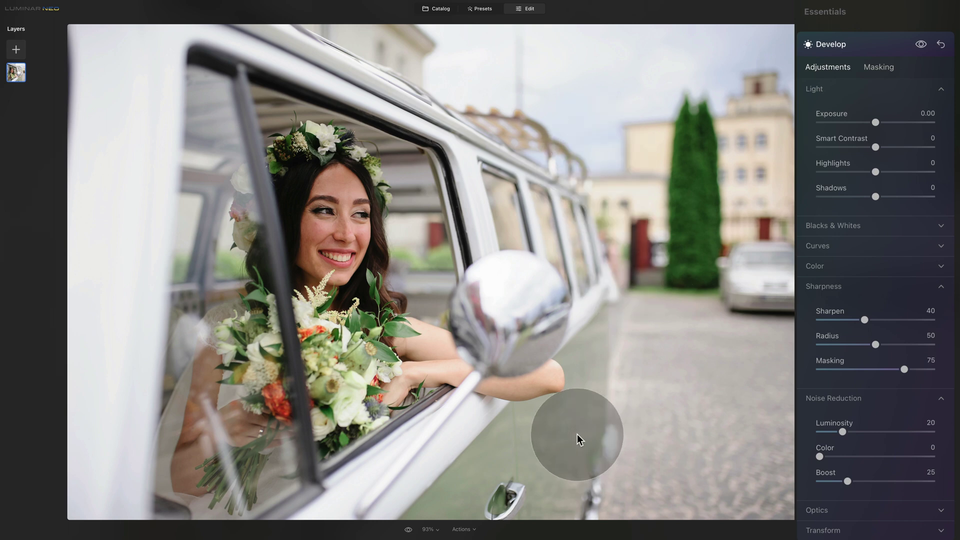
Raise Exposure to 0.08 and Smart Contrast to 20 in Develop's Light settings
{"action": "left_click", "coordinate": [847, 399]}
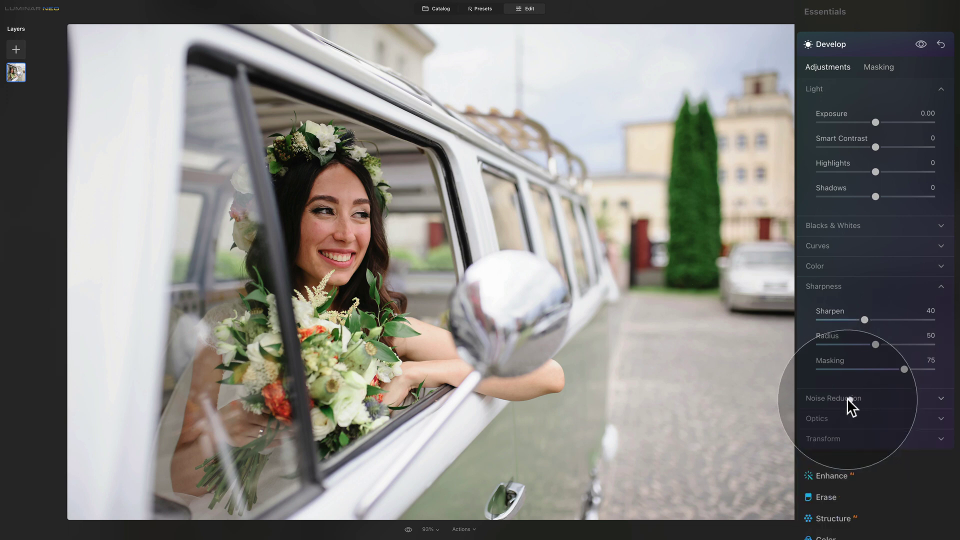
{"action": "left_click", "coordinate": [838, 286]}
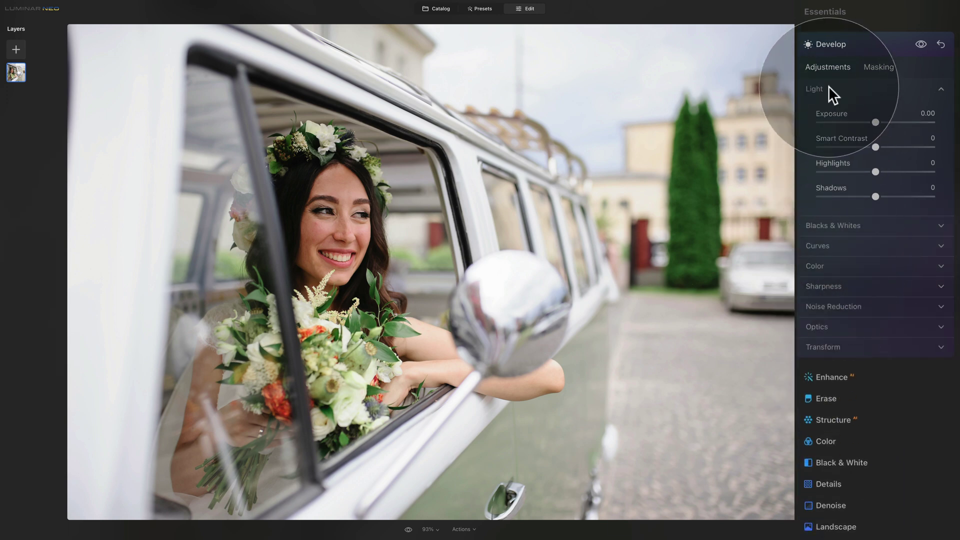
{"action": "left_click", "coordinate": [843, 225]}
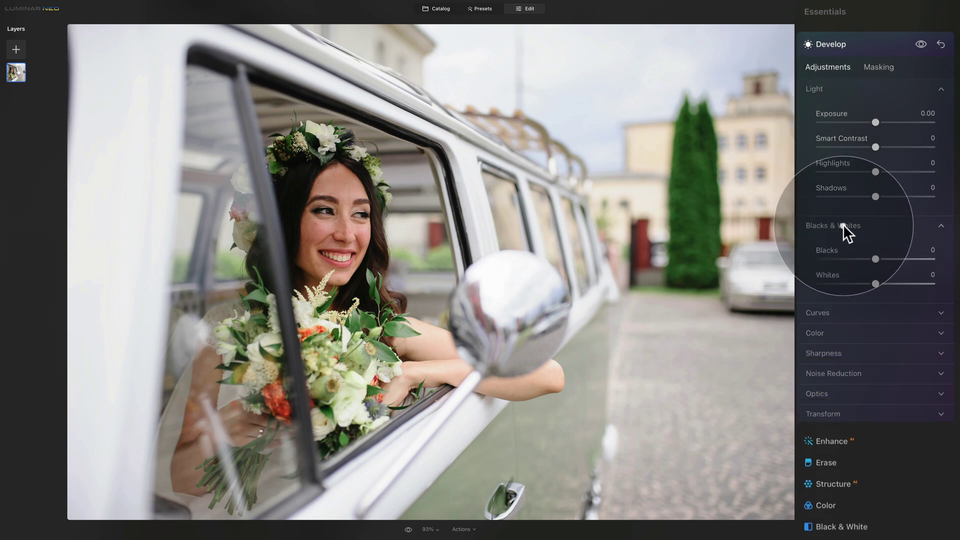
{"action": "left_click", "coordinate": [876, 120]}
{"action": "left_click_drag", "start_coordinate": [876, 121], "coordinate": [879, 118]}
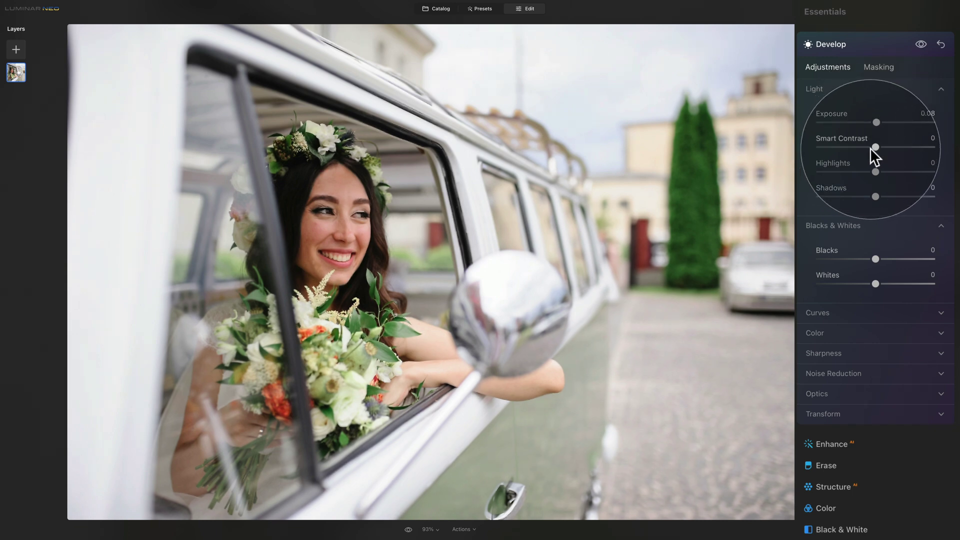
{"action": "left_click_drag", "start_coordinate": [871, 148], "coordinate": [889, 146]}
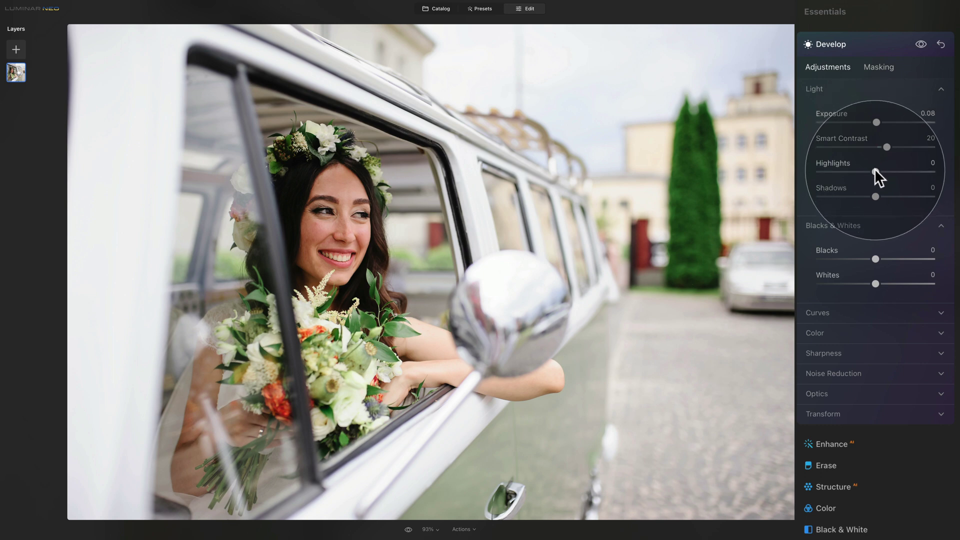
Set Highlights -10, Shadows 10, Blacks 10 and Whites -10
{"action": "left_click_drag", "start_coordinate": [875, 171], "coordinate": [859, 170]}
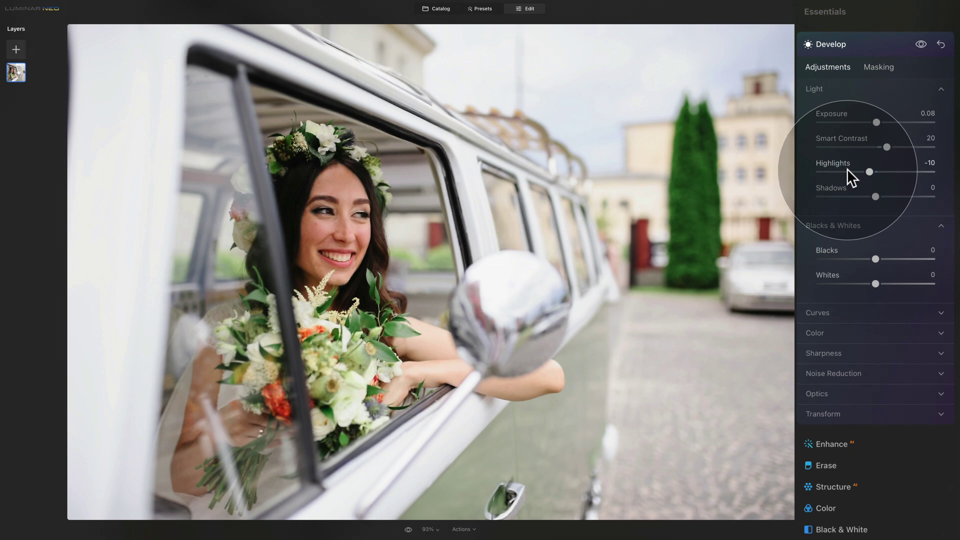
{"action": "left_click_drag", "start_coordinate": [874, 196], "coordinate": [883, 196]}
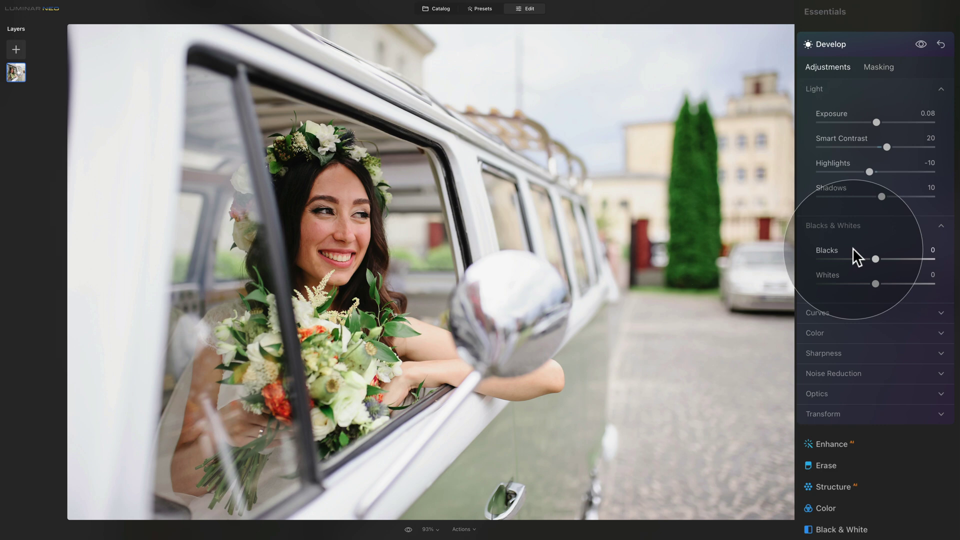
{"action": "left_click_drag", "start_coordinate": [876, 257], "coordinate": [883, 257]}
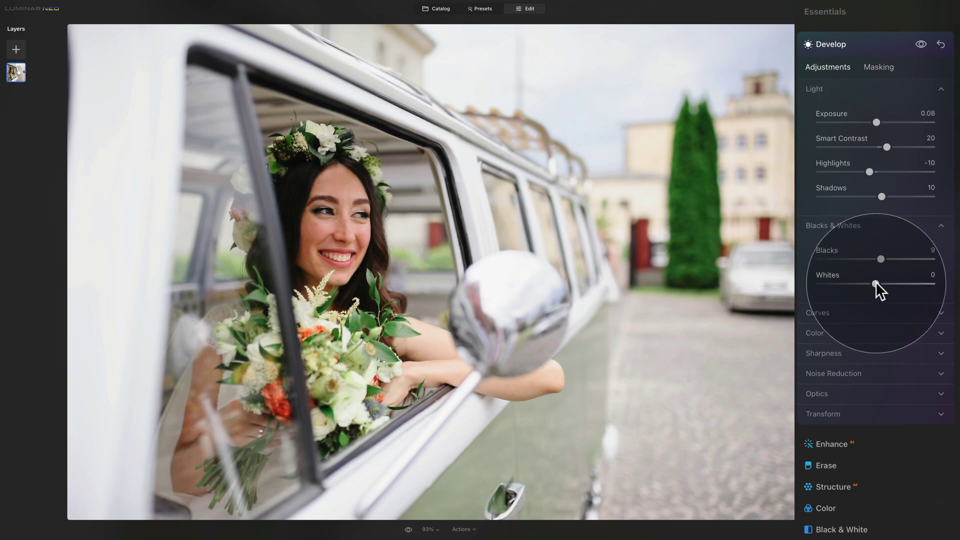
{"action": "left_click_drag", "start_coordinate": [875, 283], "coordinate": [884, 258]}
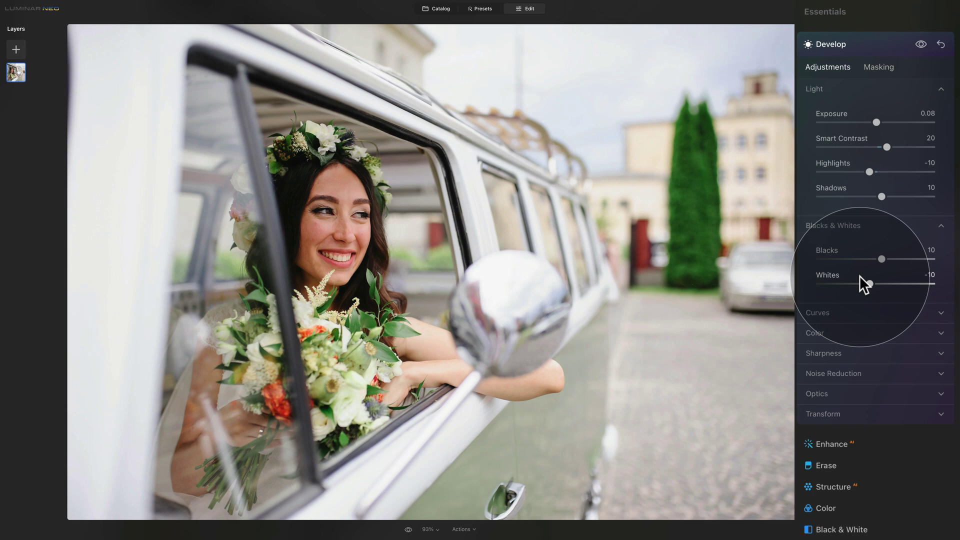
Set Develop Color white balance to Temperature 5 and Tint 7
{"action": "left_click", "coordinate": [858, 225]}
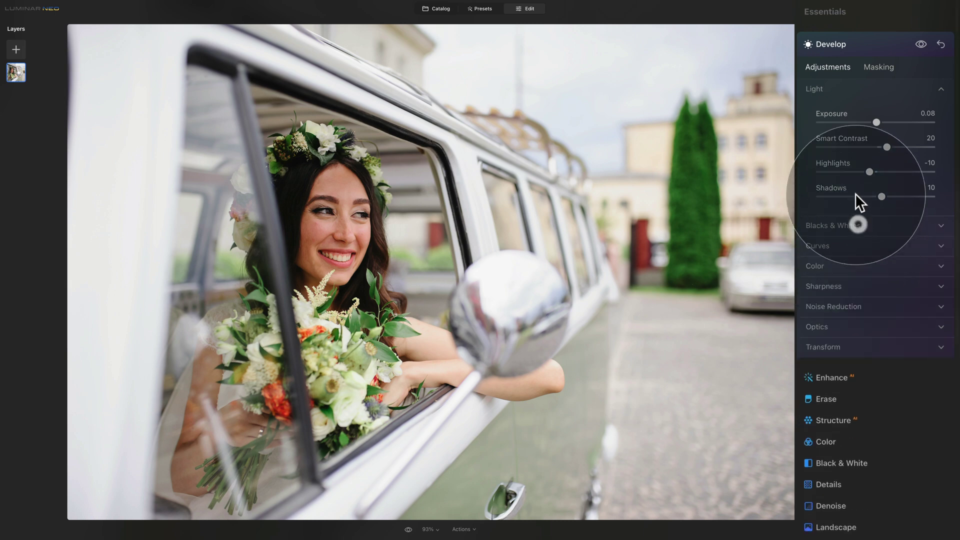
{"action": "left_click", "coordinate": [824, 89]}
{"action": "left_click", "coordinate": [830, 146]}
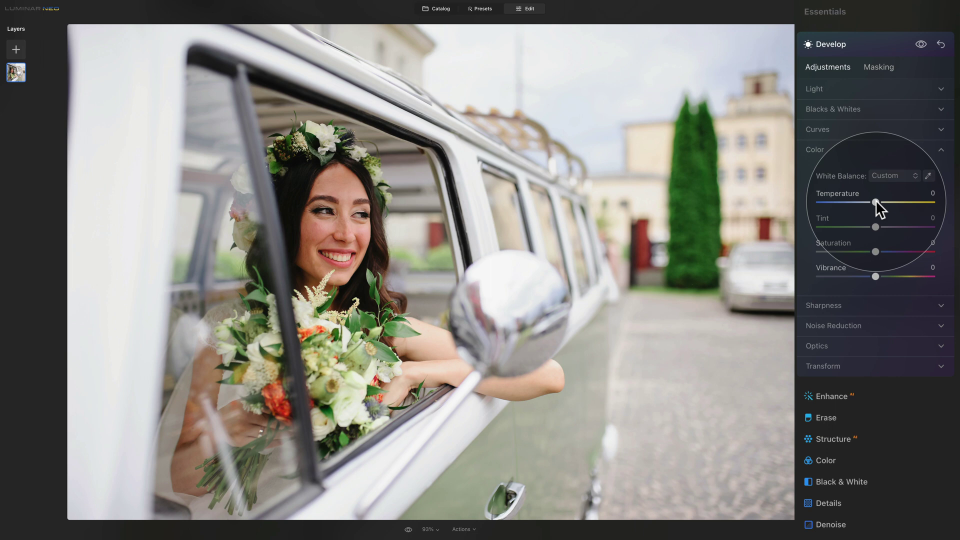
{"action": "left_click_drag", "start_coordinate": [875, 201], "coordinate": [877, 202]}
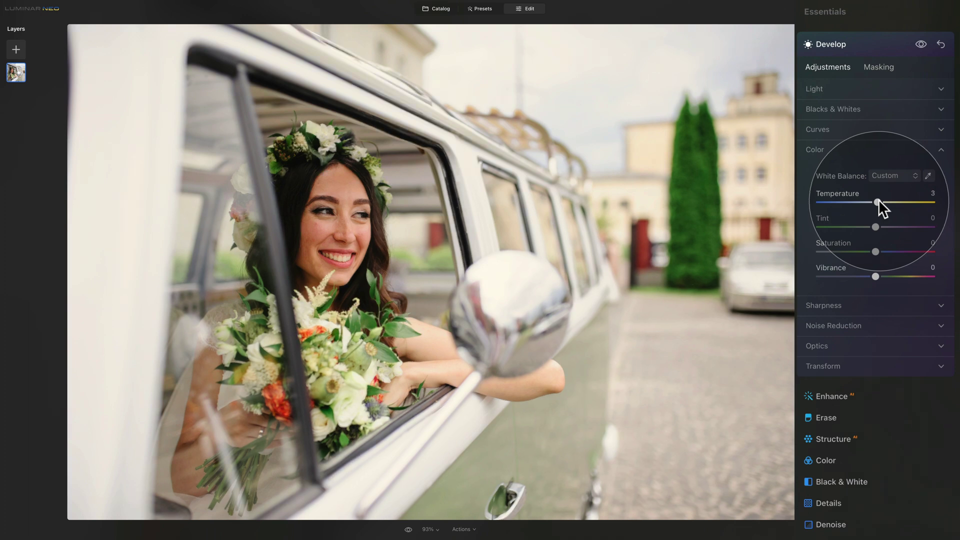
{"action": "mouse_move", "coordinate": [878, 200]}
{"action": "left_mouse_down"}
{"action": "mouse_move", "coordinate": [890, 200]}
{"action": "mouse_move", "coordinate": [877, 200]}
{"action": "left_mouse_up"}
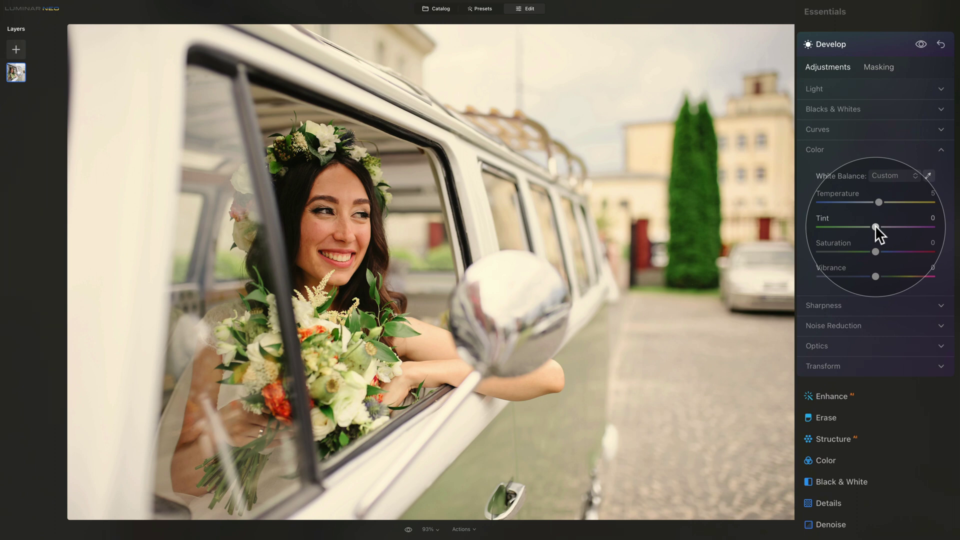
{"action": "left_click_drag", "start_coordinate": [875, 226], "coordinate": [880, 224]}
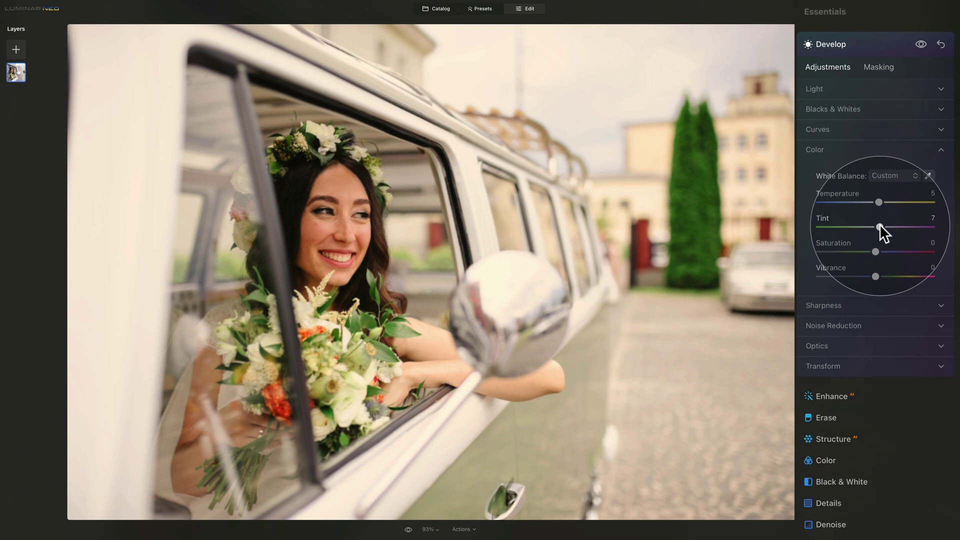
{"action": "left_click", "coordinate": [881, 225]}
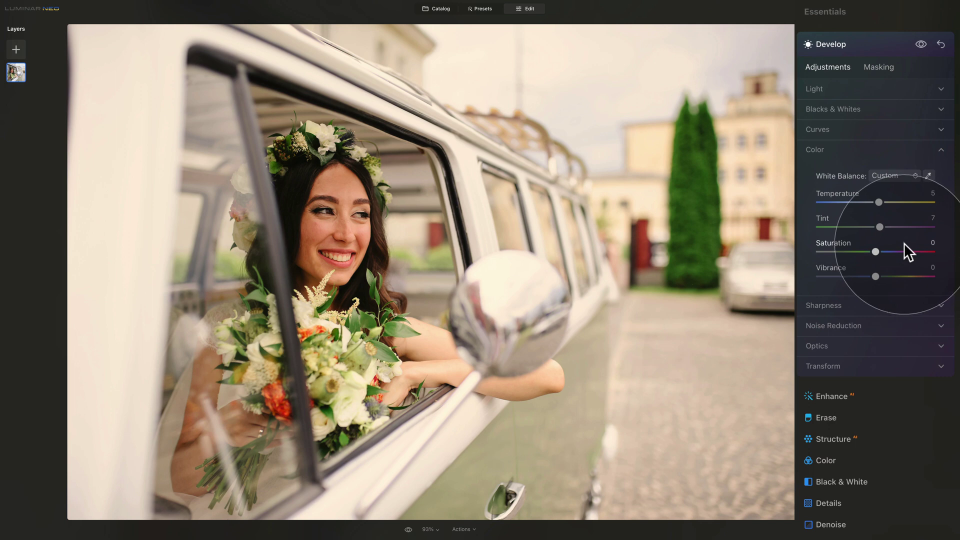
Lower Saturation to -9 and Vibrance to -55 for muted colours
{"action": "left_click_drag", "start_coordinate": [874, 250], "coordinate": [866, 253]}
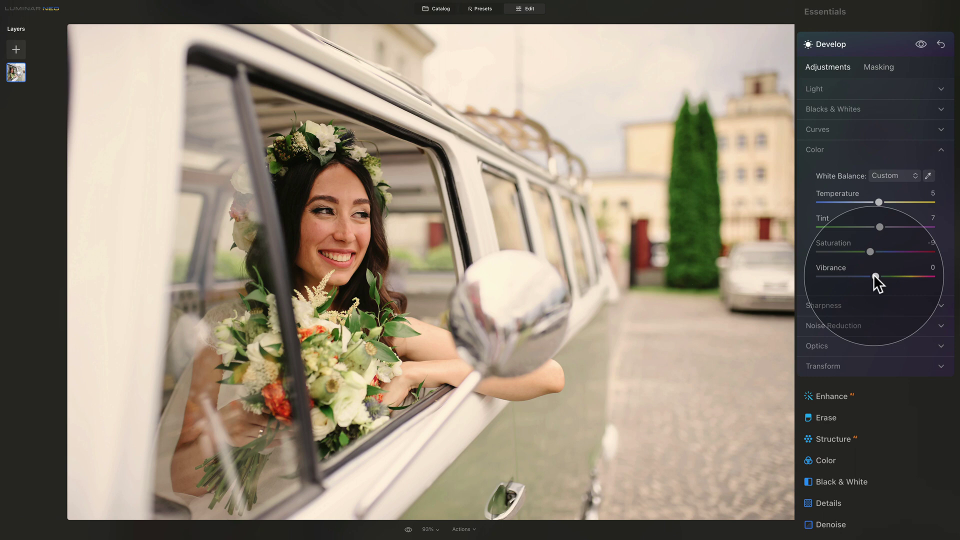
{"action": "left_click_drag", "start_coordinate": [874, 274], "coordinate": [841, 274]}
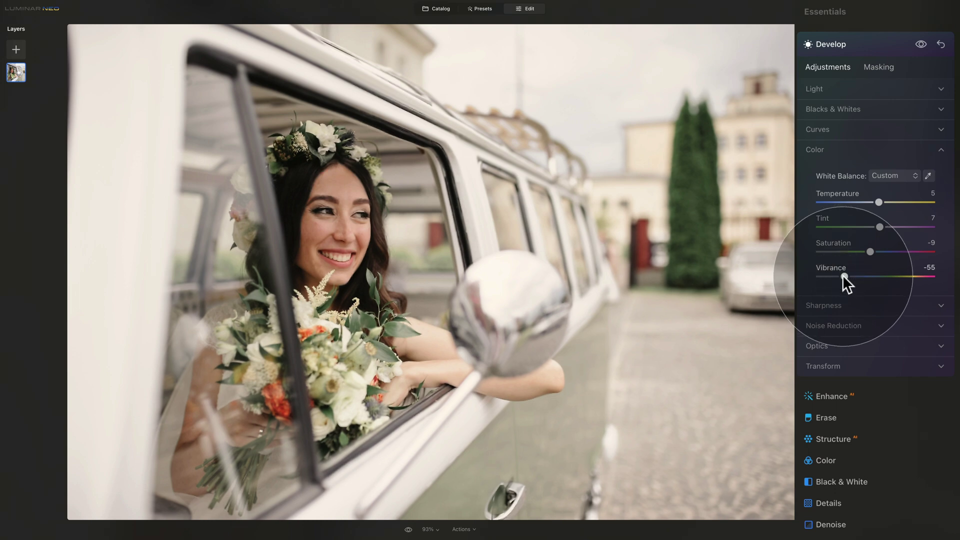
{"action": "mouse_move", "coordinate": [843, 275]}
{"action": "left_mouse_down"}
{"action": "mouse_move", "coordinate": [875, 275]}
{"action": "mouse_move", "coordinate": [840, 280]}
{"action": "left_mouse_up"}
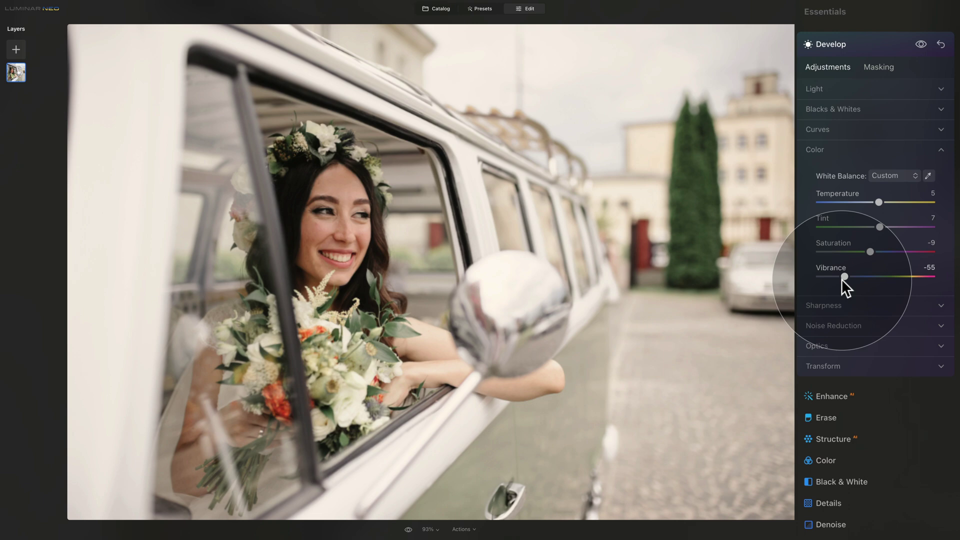
{"action": "left_click_drag", "start_coordinate": [842, 279], "coordinate": [842, 278]}
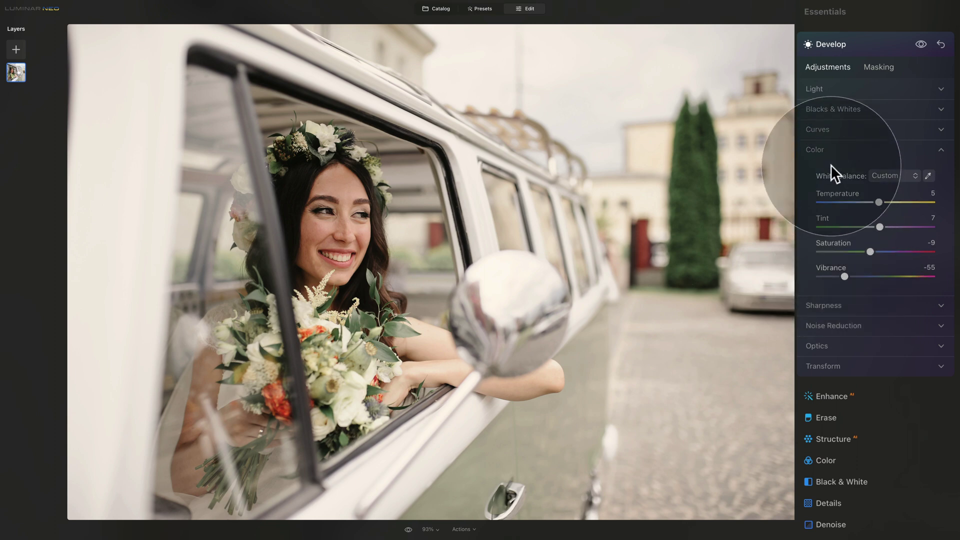
Lift the RGB curve's bottom-left black point in Curves for matte shadows
{"action": "left_click", "coordinate": [824, 149]}
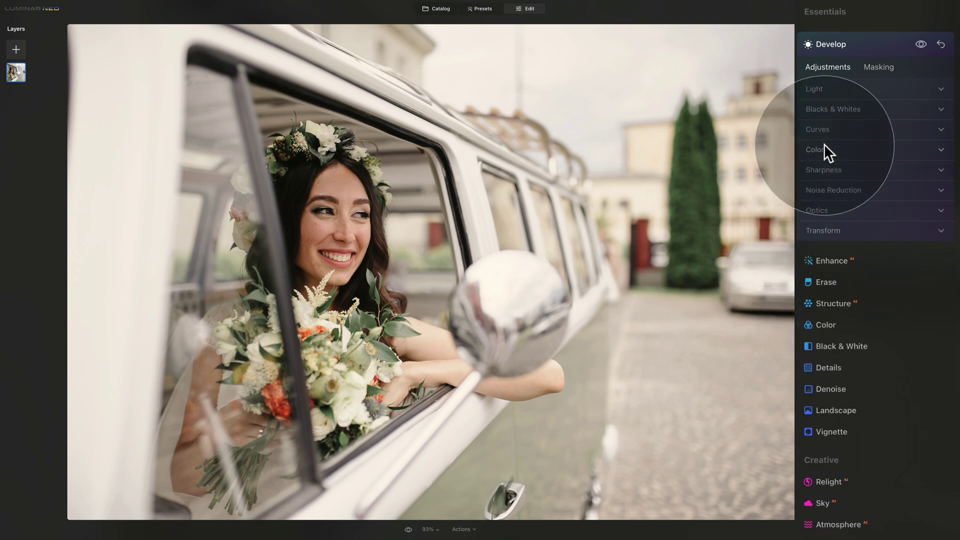
{"action": "left_click", "coordinate": [823, 129]}
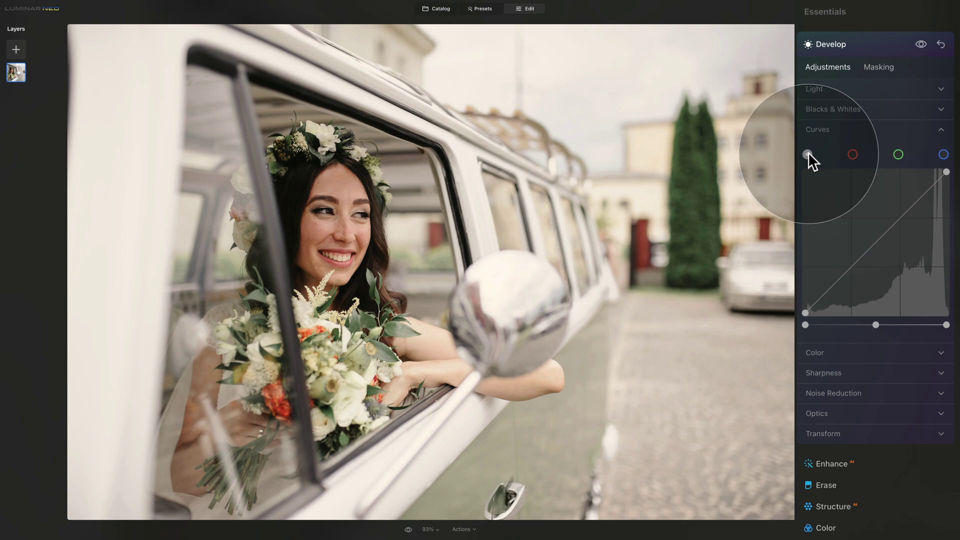
{"action": "left_click", "coordinate": [806, 312]}
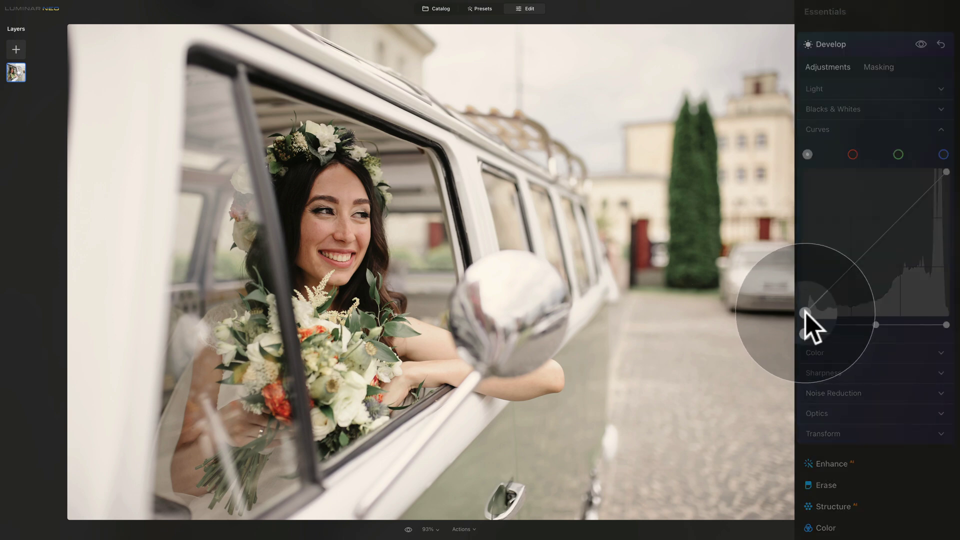
{"action": "left_click_drag", "start_coordinate": [806, 312], "coordinate": [797, 302]}
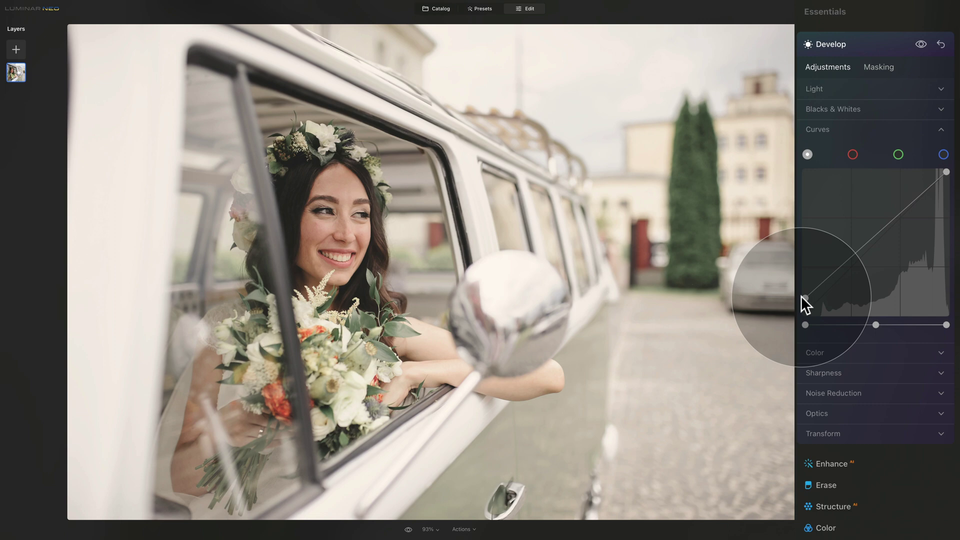
{"action": "left_click_drag", "start_coordinate": [802, 296], "coordinate": [799, 313]}
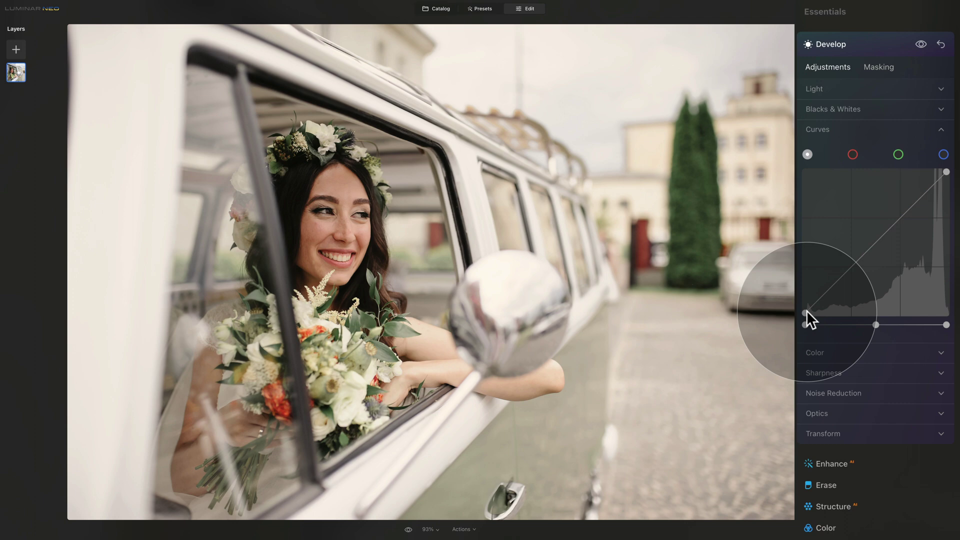
{"action": "mouse_move", "coordinate": [805, 311]}
{"action": "left_mouse_down"}
{"action": "mouse_move", "coordinate": [800, 294]}
{"action": "mouse_move", "coordinate": [796, 303]}
{"action": "left_mouse_up"}
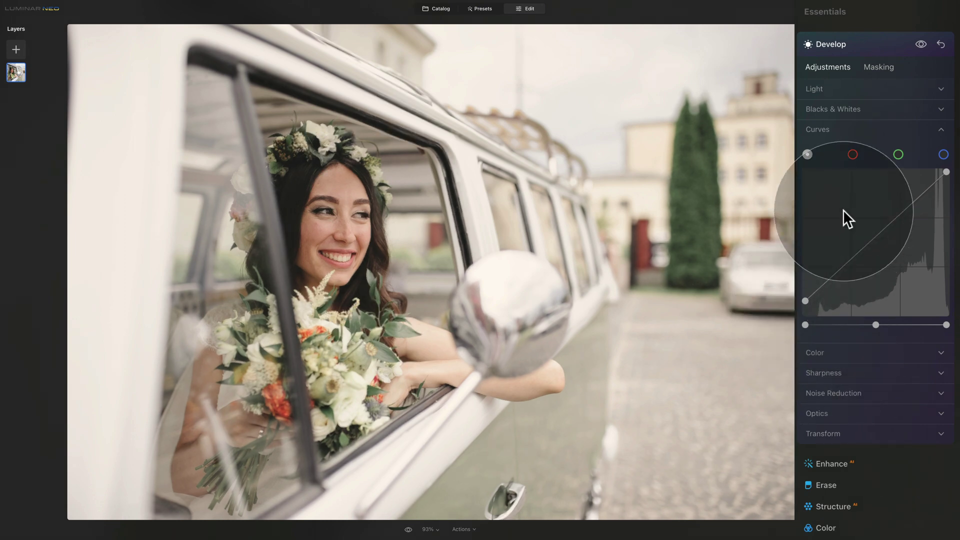
{"action": "left_click", "coordinate": [841, 127]}
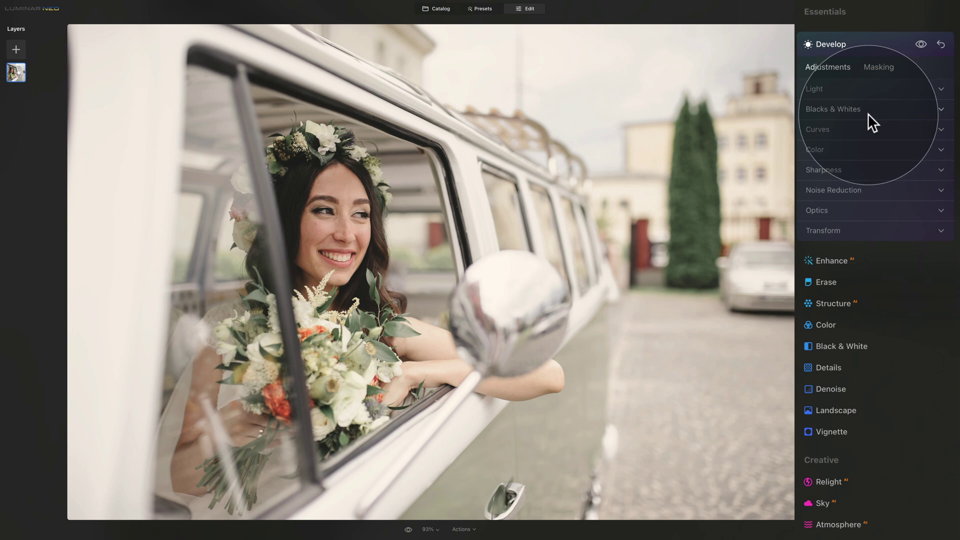
Set Remove Color Cast to 10 in the Color tool
{"action": "left_click", "coordinate": [866, 45]}
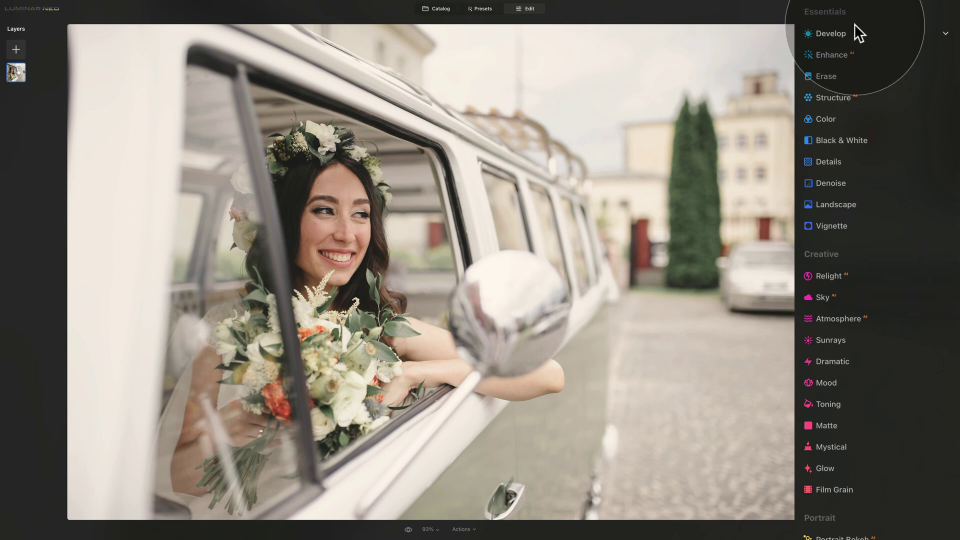
{"action": "left_click", "coordinate": [826, 119]}
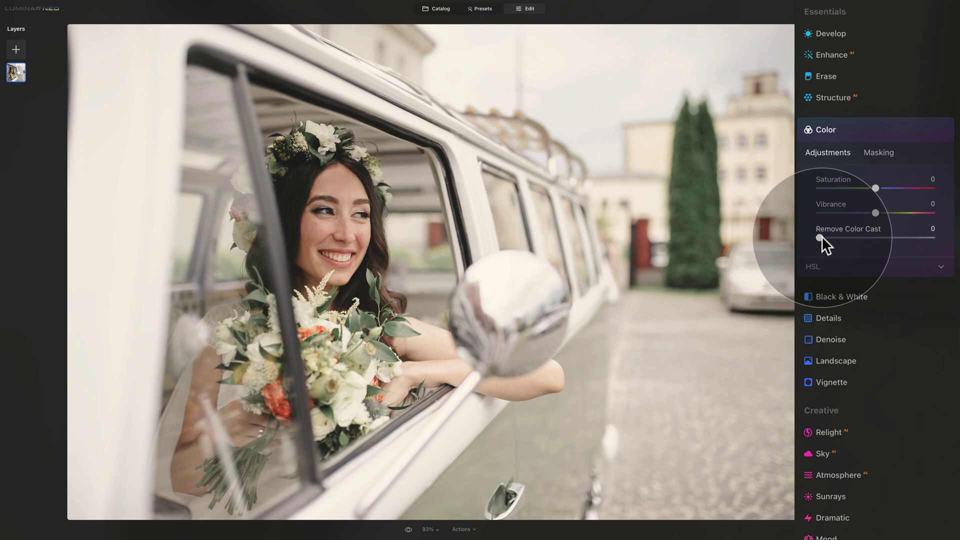
{"action": "left_click_drag", "start_coordinate": [821, 236], "coordinate": [832, 236]}
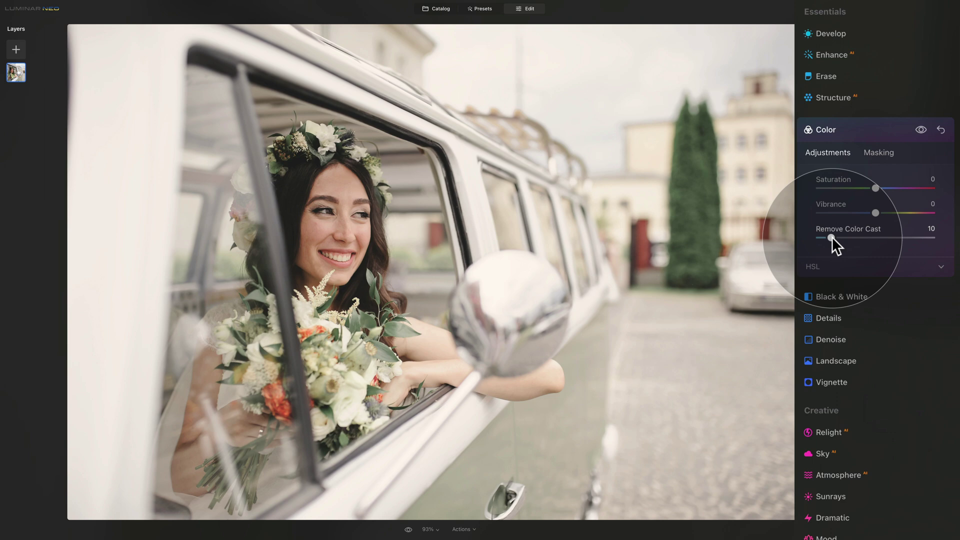
Switch HSL to Saturation and raise Yellow to 29 and Blue to 22
{"action": "left_click", "coordinate": [831, 263]}
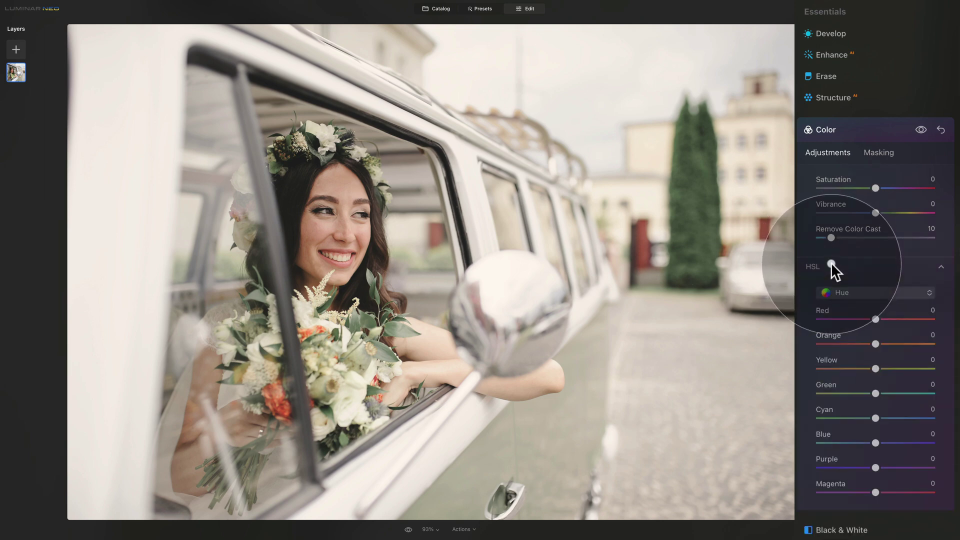
{"action": "scroll", "coordinate": [878, 183], "scroll_direction": "down", "scroll_amount": 3}
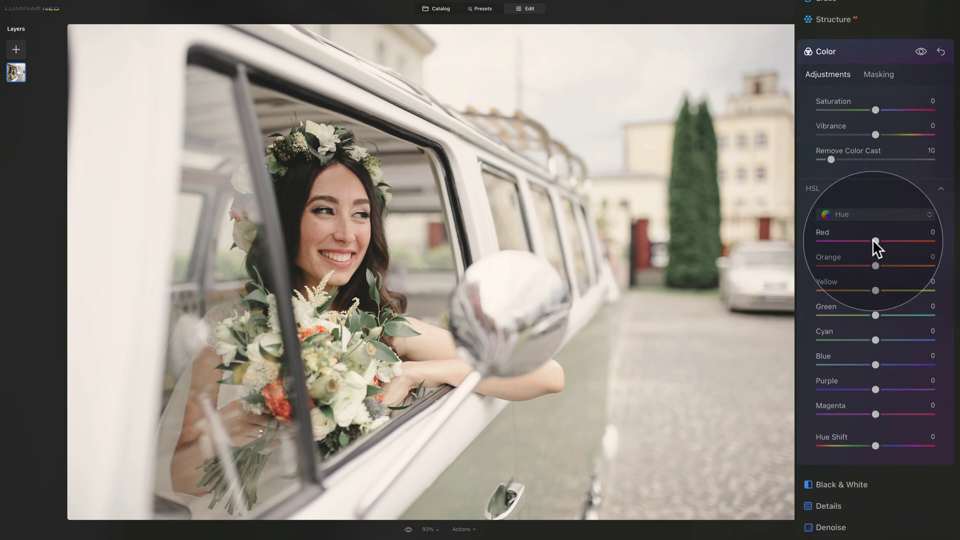
{"action": "left_click", "coordinate": [860, 215]}
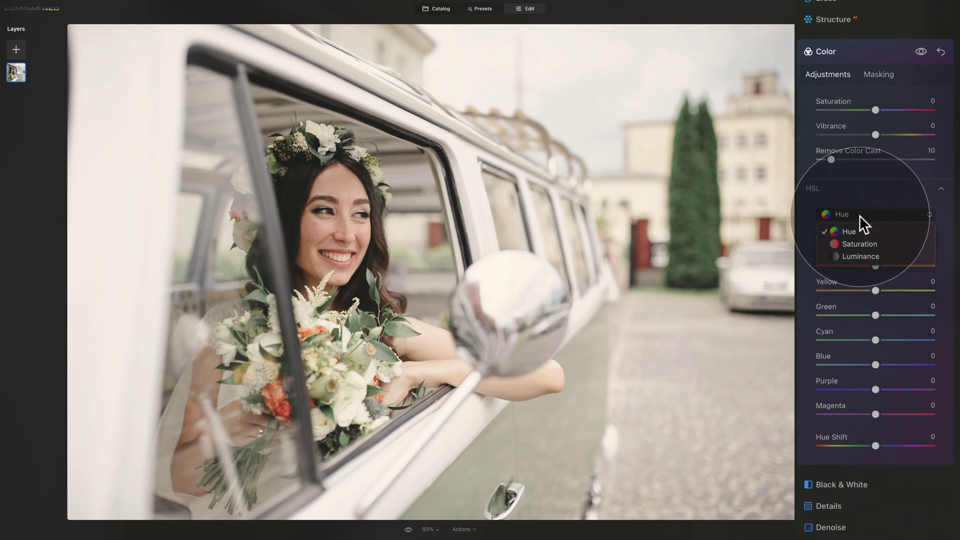
{"action": "left_click", "coordinate": [864, 243]}
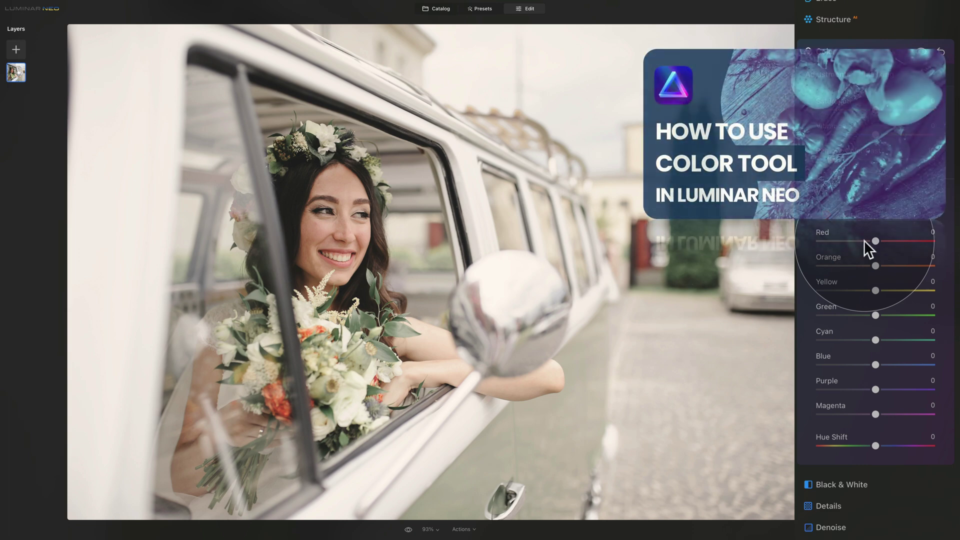
{"action": "left_click", "coordinate": [863, 215]}
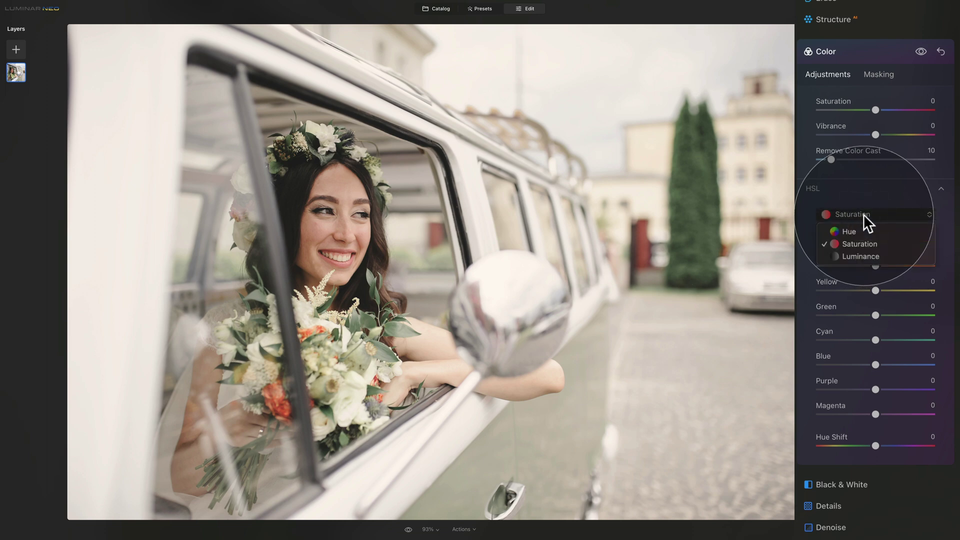
{"action": "left_click", "coordinate": [862, 244]}
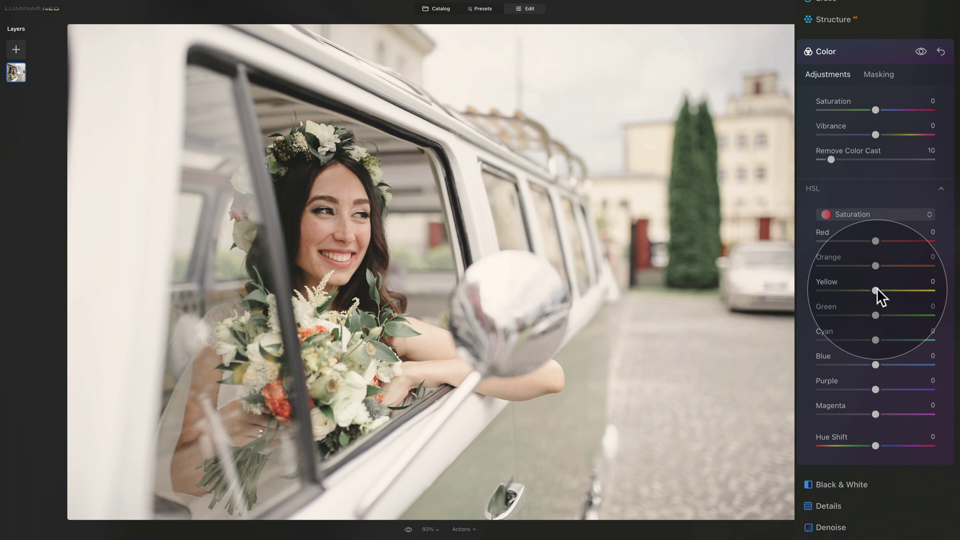
{"action": "left_click_drag", "start_coordinate": [877, 290], "coordinate": [892, 290]}
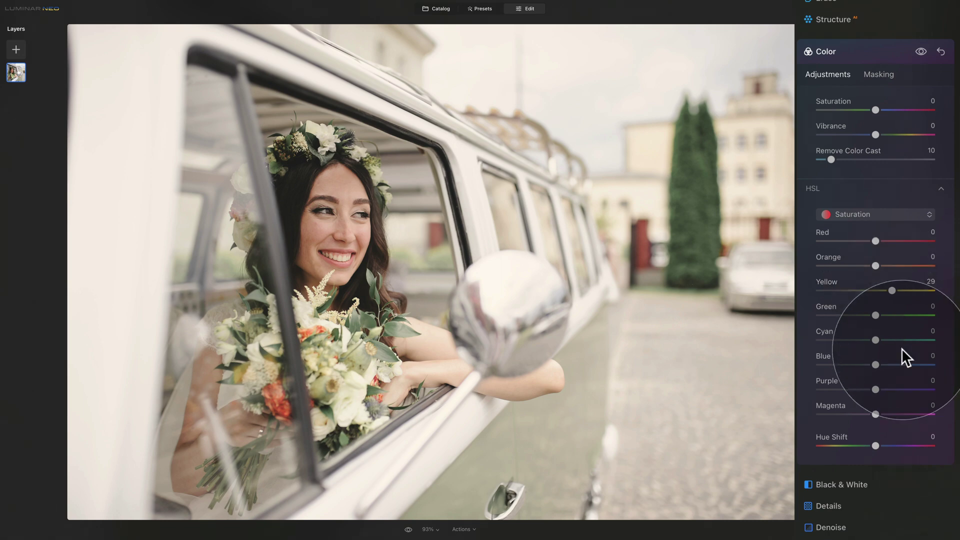
{"action": "left_click_drag", "start_coordinate": [876, 365], "coordinate": [890, 364]}
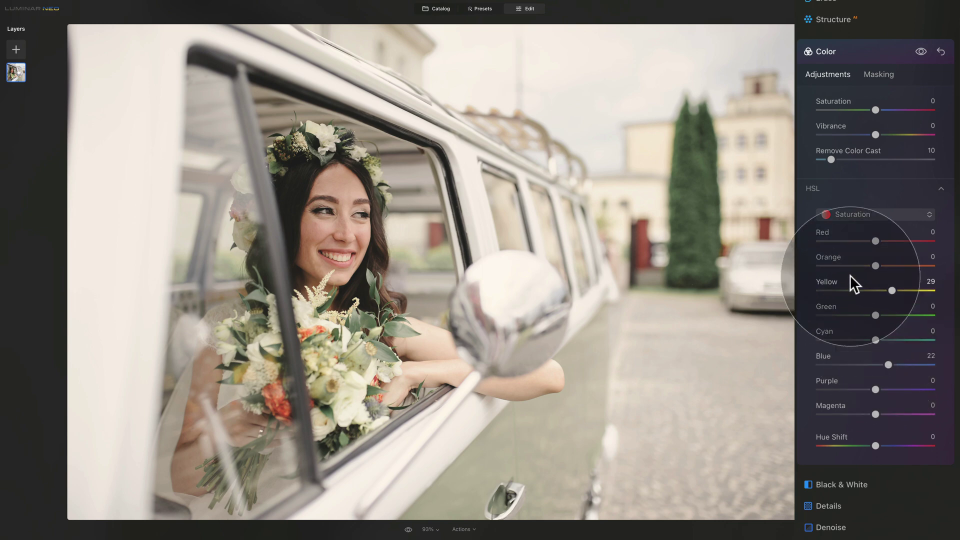
Set the Toning tool's Amount to 100
{"action": "left_click", "coordinate": [826, 188]}
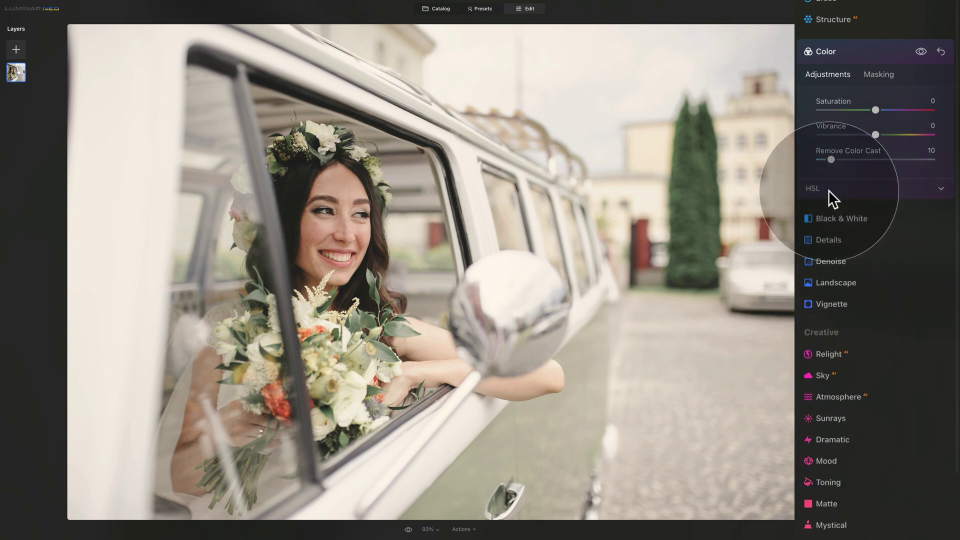
{"action": "left_click", "coordinate": [872, 60]}
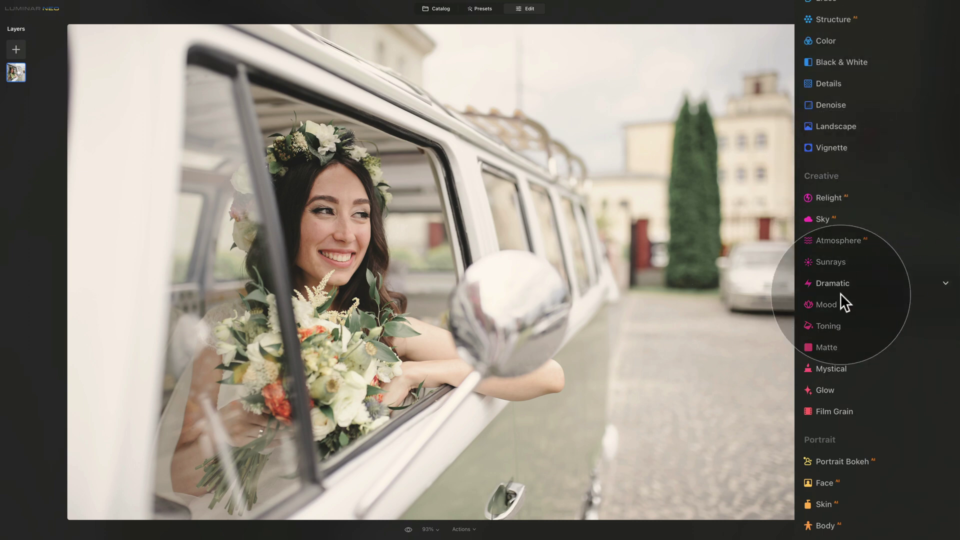
{"action": "left_click", "coordinate": [836, 326]}
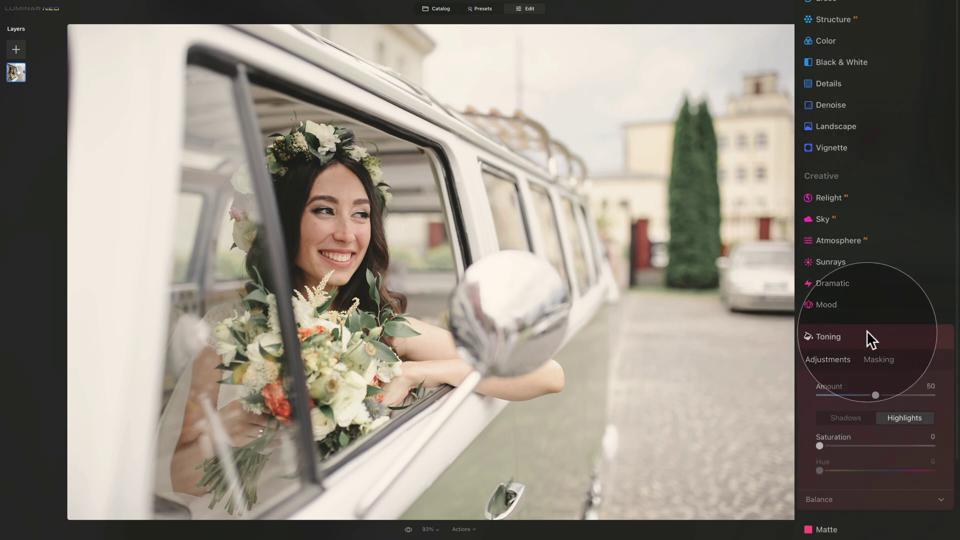
{"action": "scroll", "coordinate": [866, 331], "scroll_direction": "down", "scroll_amount": 5}
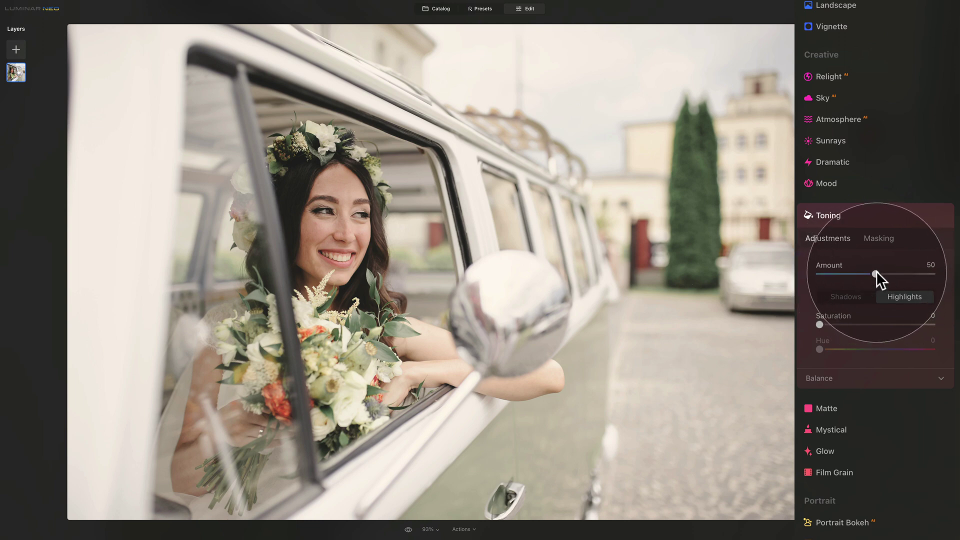
{"action": "left_click_drag", "start_coordinate": [877, 273], "coordinate": [931, 274]}
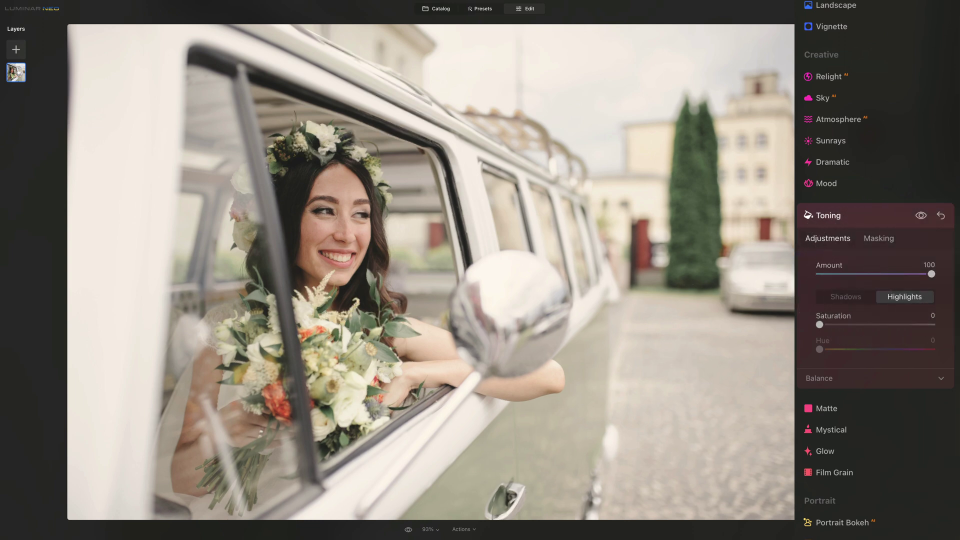
Tint the shadows with Hue 57 at Saturation 20
{"action": "left_click", "coordinate": [853, 297]}
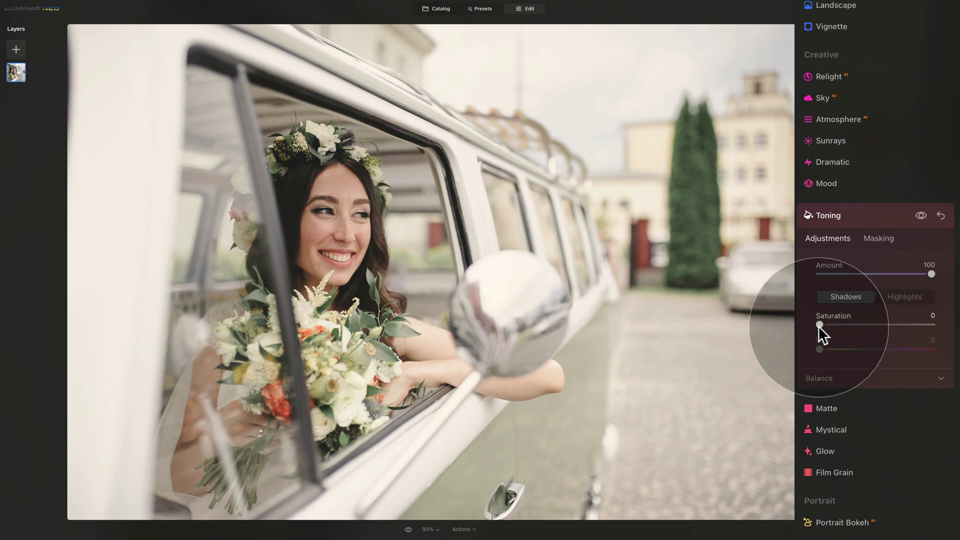
{"action": "left_click_drag", "start_coordinate": [820, 324], "coordinate": [932, 324]}
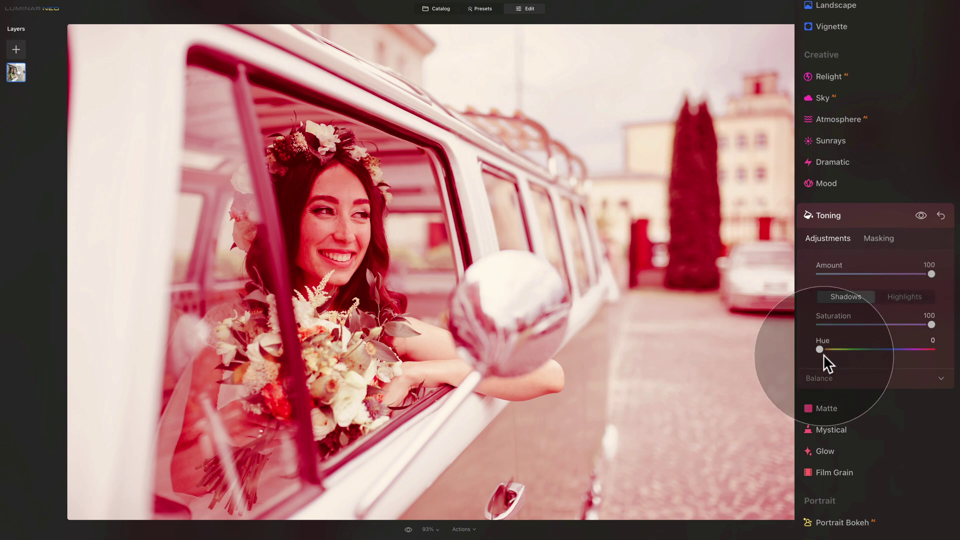
{"action": "left_click_drag", "start_coordinate": [824, 349], "coordinate": [833, 349]}
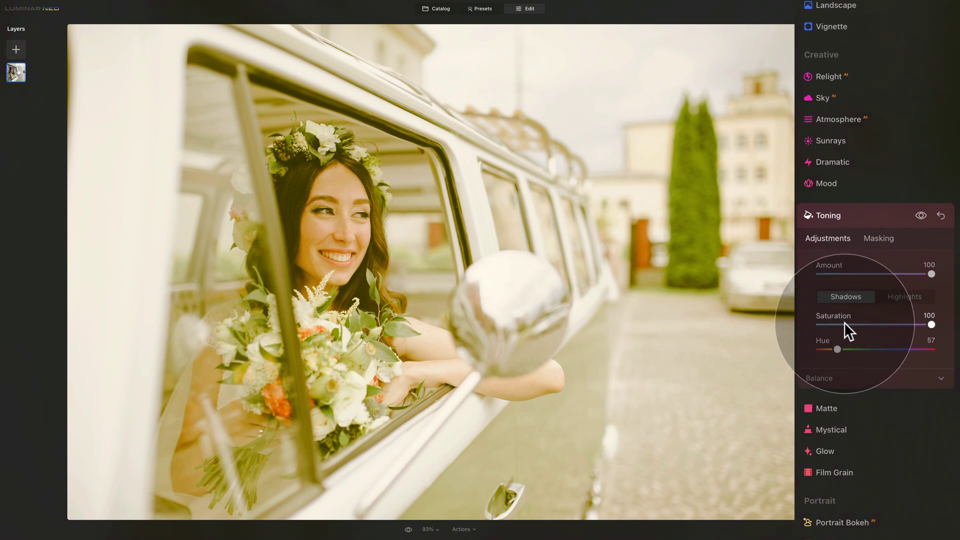
{"action": "left_click", "coordinate": [841, 324]}
{"action": "left_click_drag", "start_coordinate": [838, 322], "coordinate": [839, 323]}
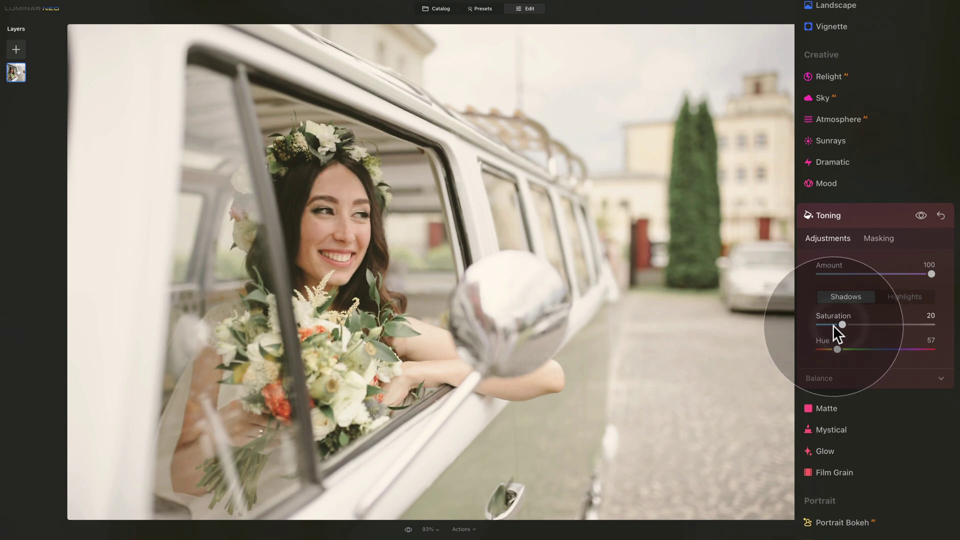
Tint the highlights warm orange at Hue 38, Saturation 18, then compare toning off and on
{"action": "left_click", "coordinate": [894, 297]}
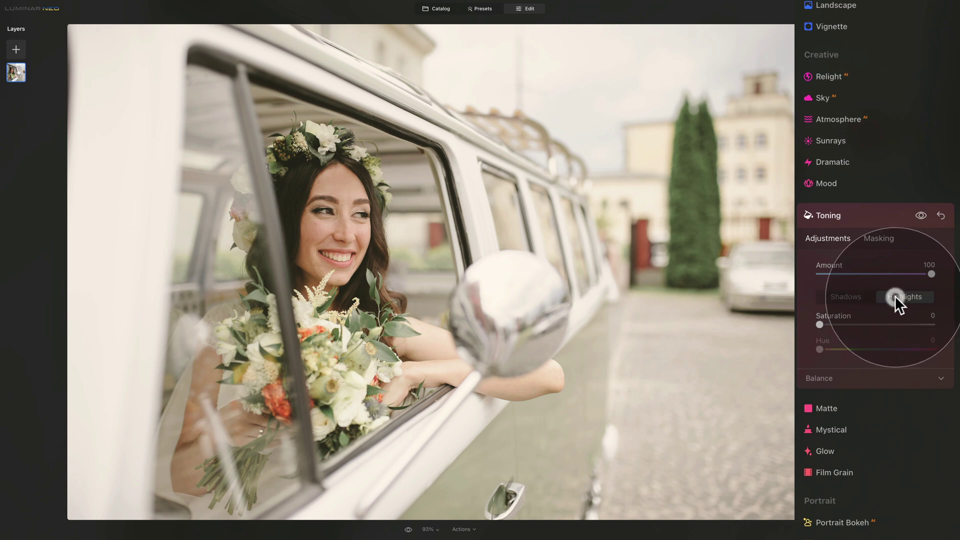
{"action": "left_click_drag", "start_coordinate": [821, 324], "coordinate": [931, 324]}
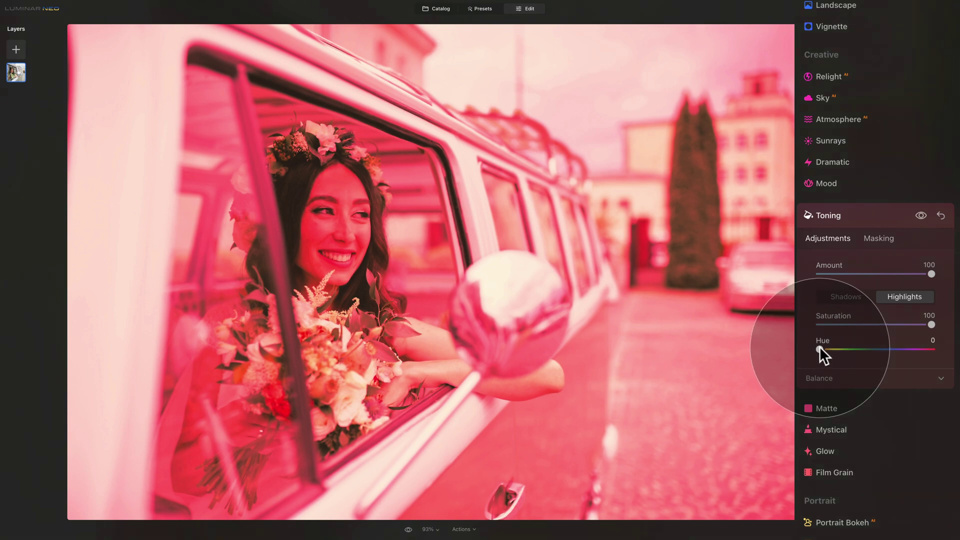
{"action": "left_click_drag", "start_coordinate": [820, 347], "coordinate": [833, 347]}
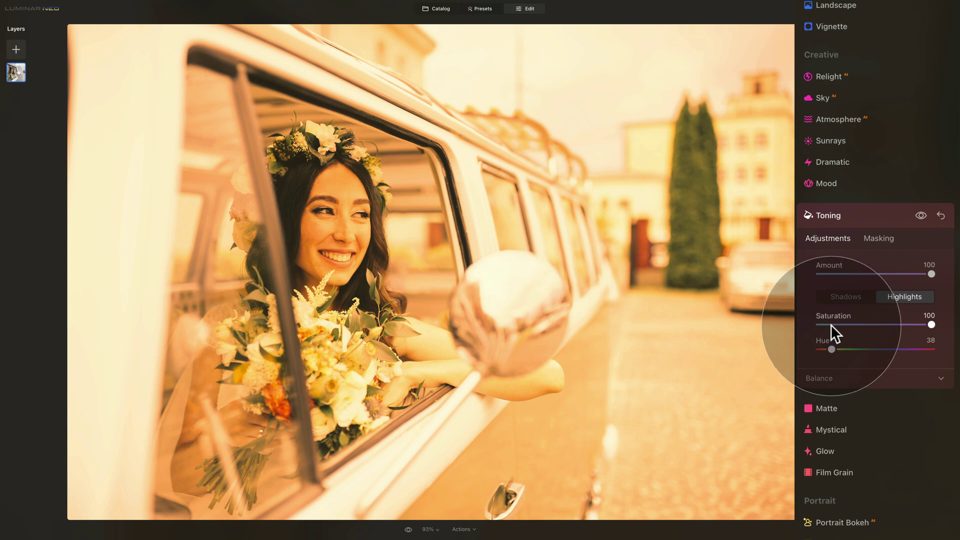
{"action": "left_click", "coordinate": [834, 325]}
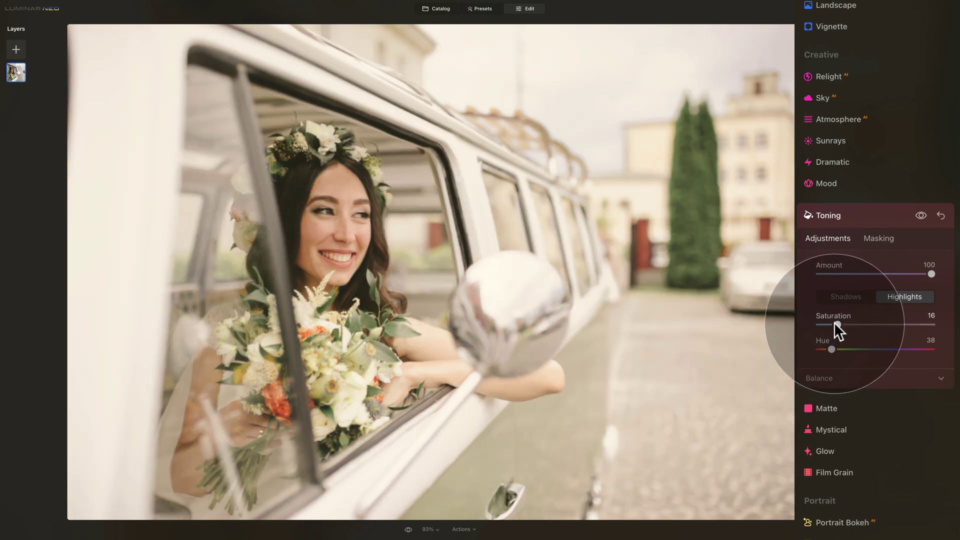
{"action": "left_click_drag", "start_coordinate": [837, 325], "coordinate": [840, 326]}
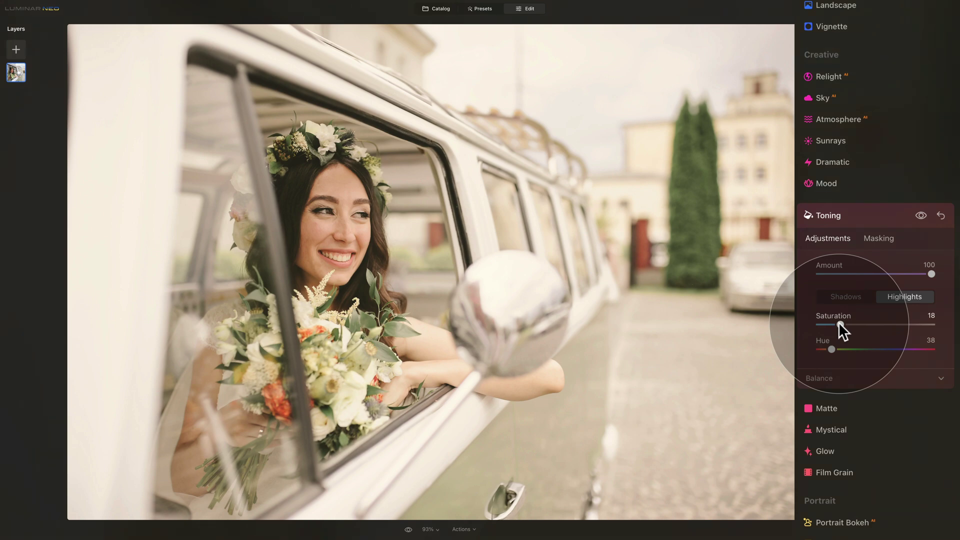
{"action": "left_click", "coordinate": [920, 215]}
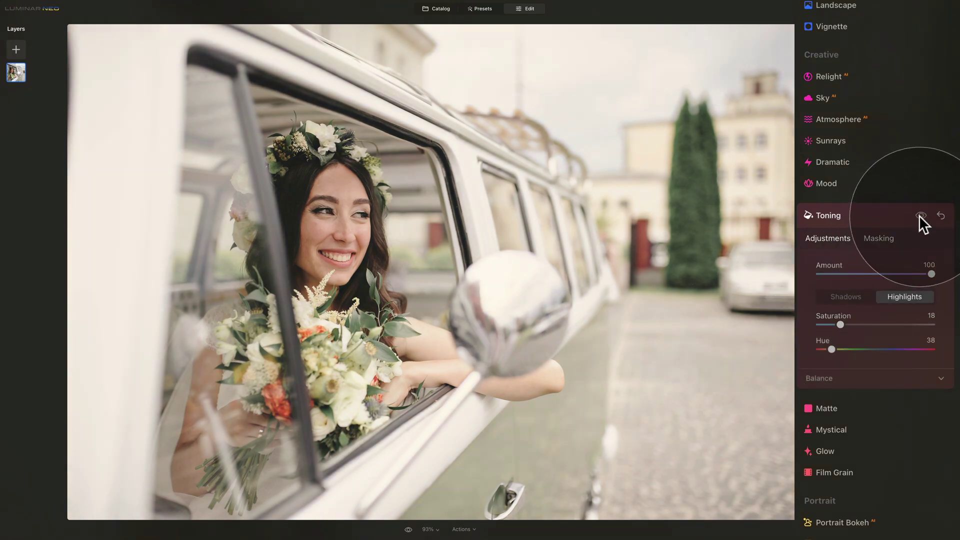
{"action": "left_click", "coordinate": [920, 215]}
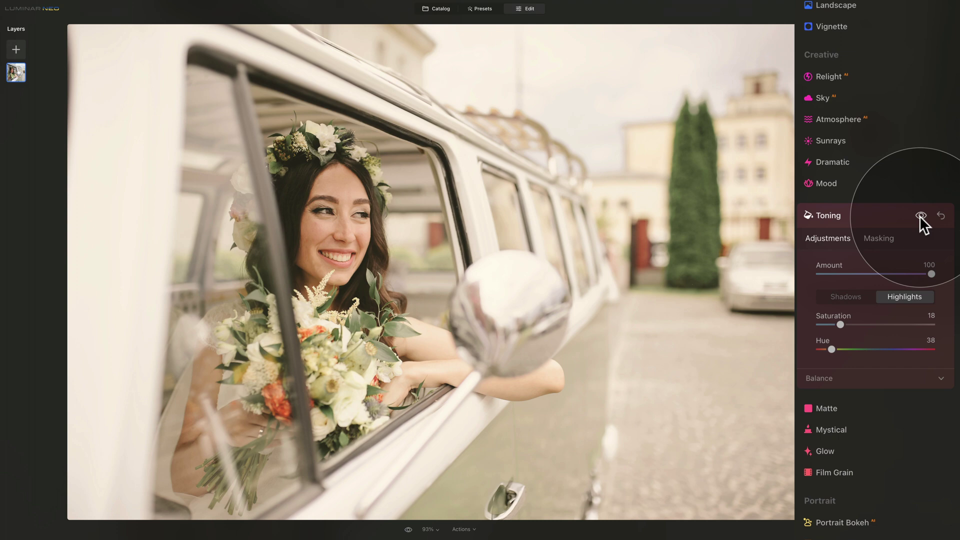
Close Toning and set the Matte tool to Amount 13 and Fade 4
{"action": "left_click", "coordinate": [861, 215]}
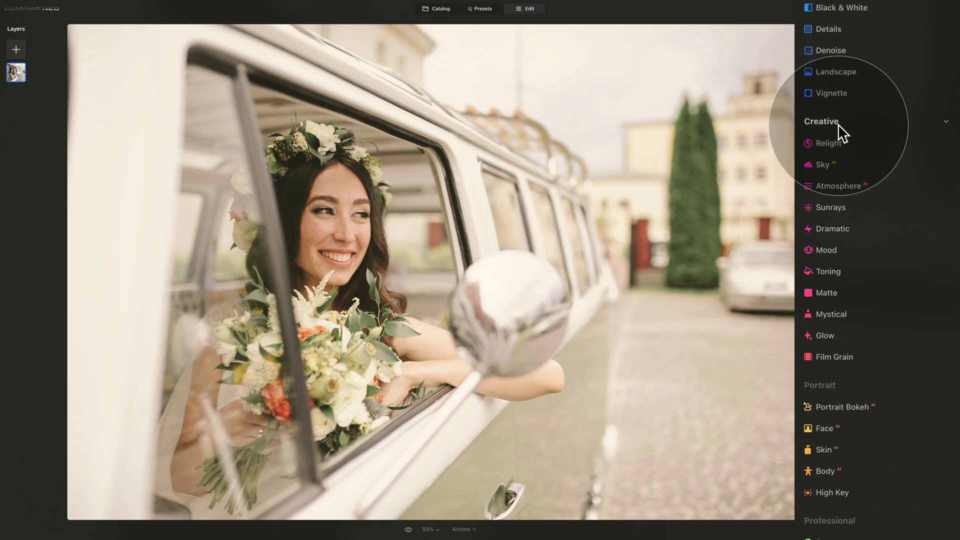
{"action": "left_click", "coordinate": [836, 294]}
{"action": "scroll", "coordinate": [851, 291], "scroll_direction": "down", "scroll_amount": 2}
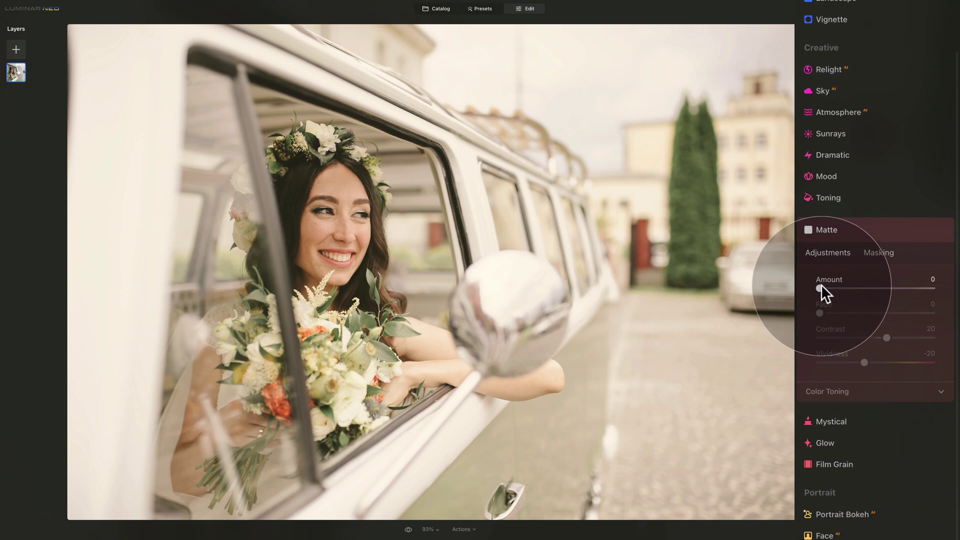
{"action": "left_click_drag", "start_coordinate": [822, 286], "coordinate": [835, 286]}
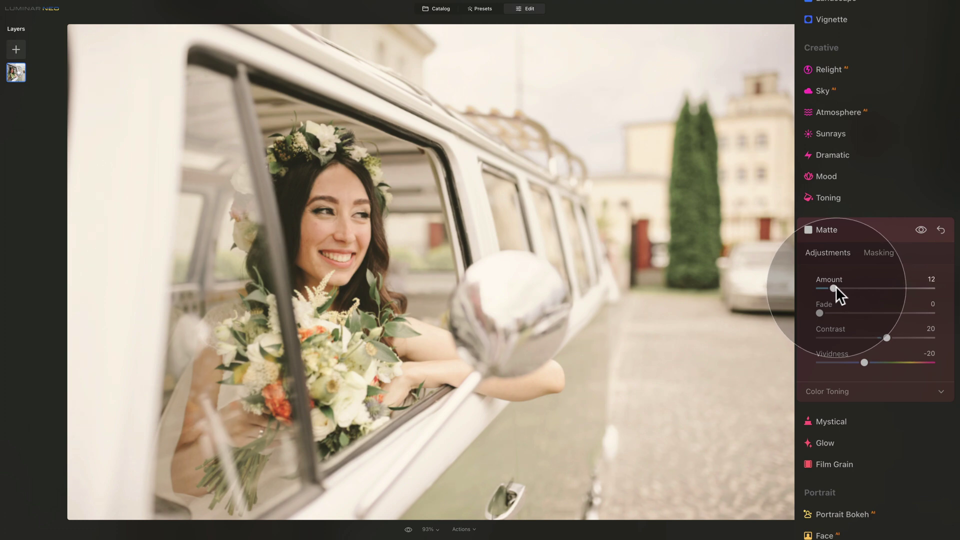
{"action": "left_click_drag", "start_coordinate": [839, 288], "coordinate": [836, 289]}
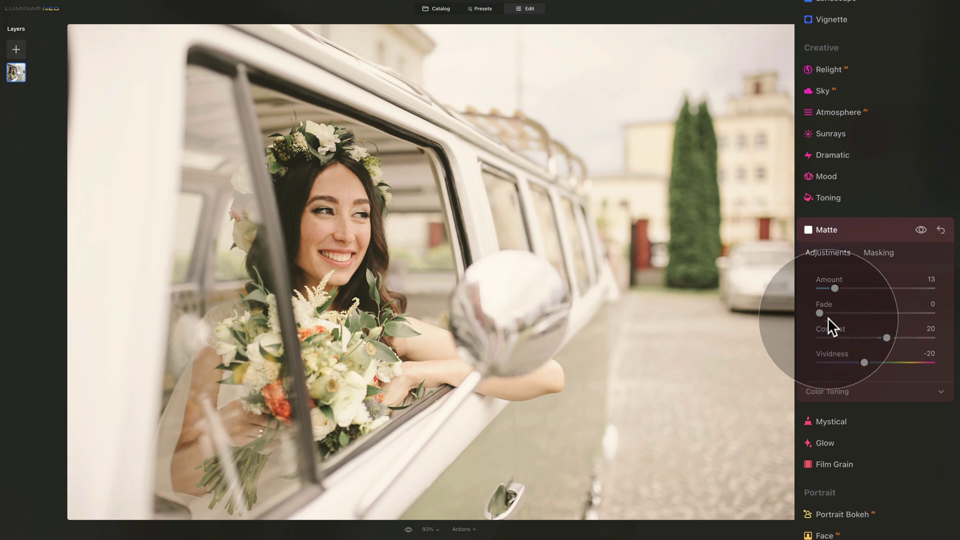
{"action": "left_click_drag", "start_coordinate": [820, 313], "coordinate": [828, 314]}
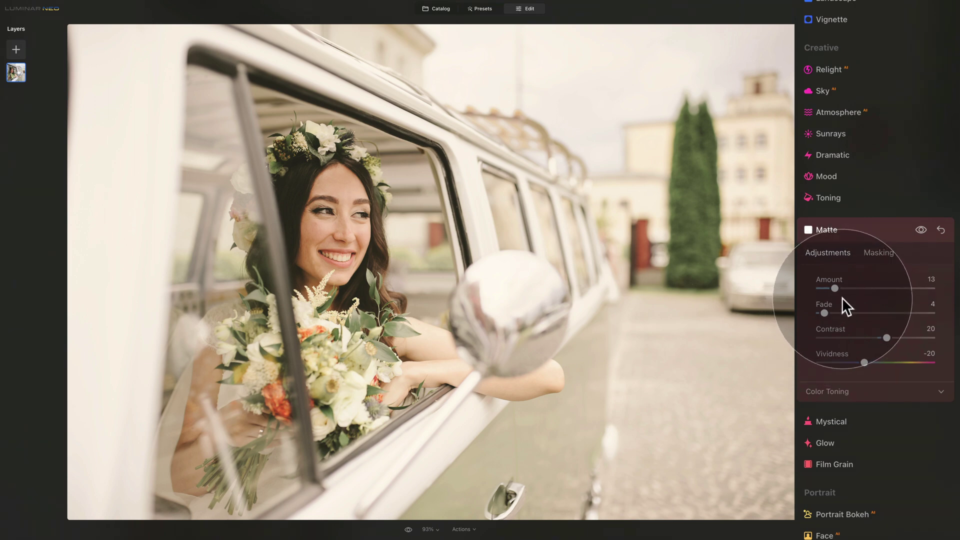
Close Matte and set the Film Grain Amount to 15
{"action": "left_click", "coordinate": [853, 232]}
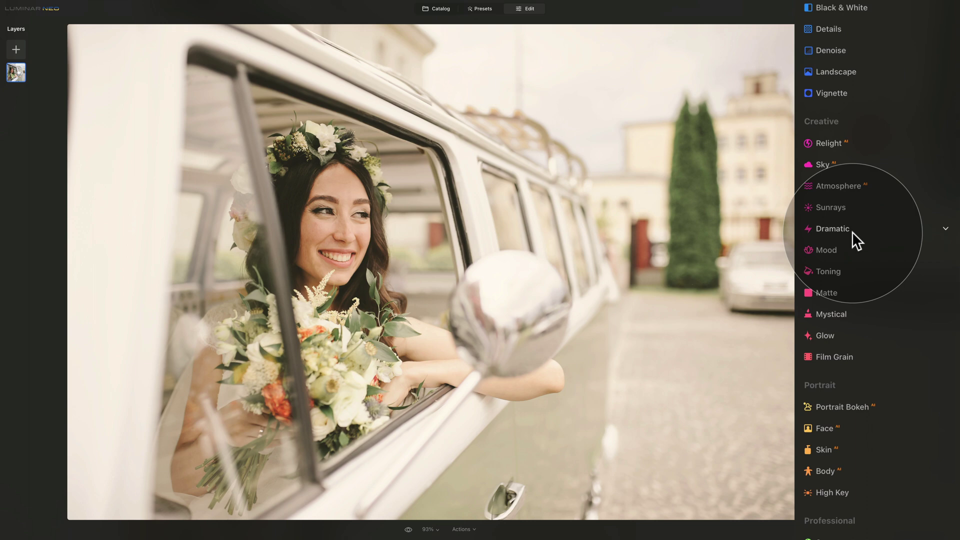
{"action": "left_click", "coordinate": [846, 355]}
{"action": "scroll", "coordinate": [869, 340], "scroll_direction": "down", "scroll_amount": 3}
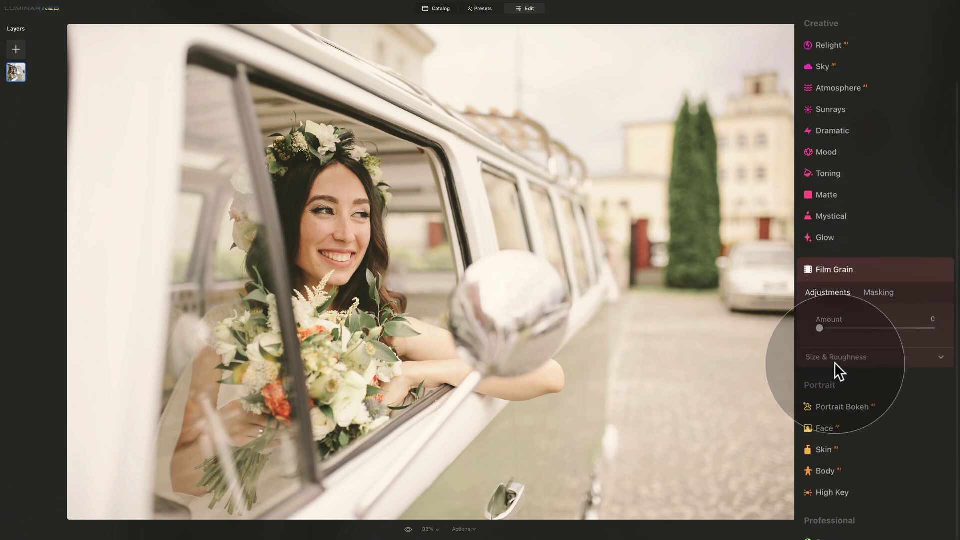
{"action": "left_click_drag", "start_coordinate": [822, 327], "coordinate": [834, 328]}
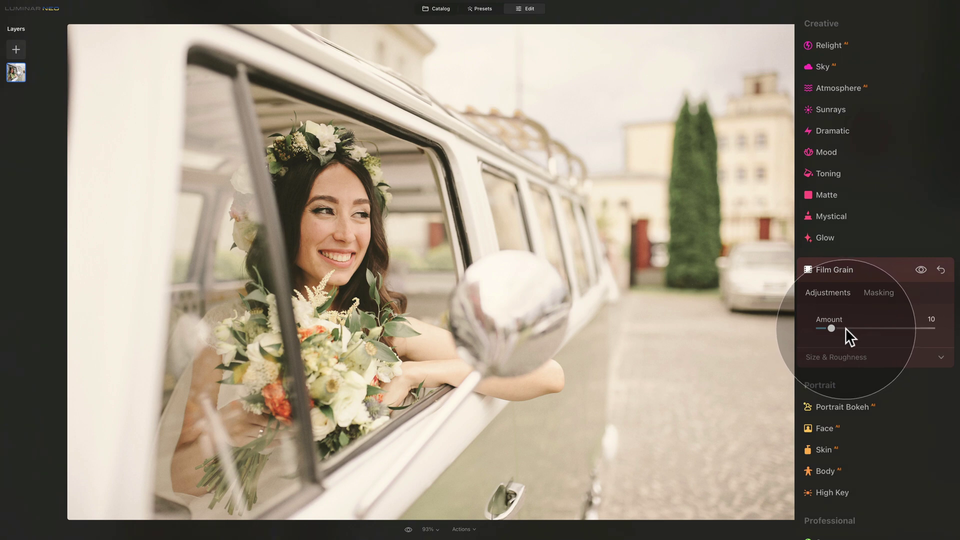
{"action": "left_click_drag", "start_coordinate": [833, 327], "coordinate": [839, 330]}
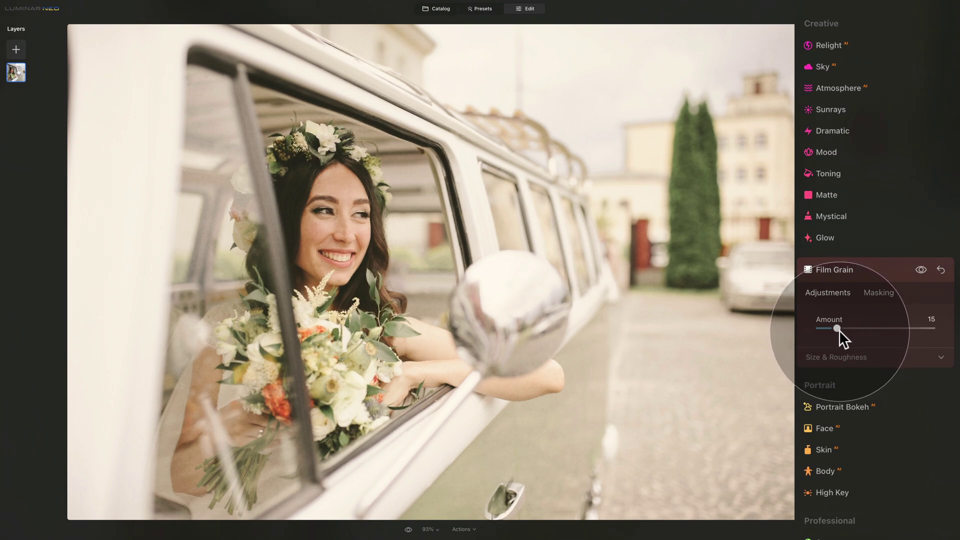
Close Film Grain and toggle the original view on and off to compare it with the edited photo
{"action": "left_click", "coordinate": [861, 272]}
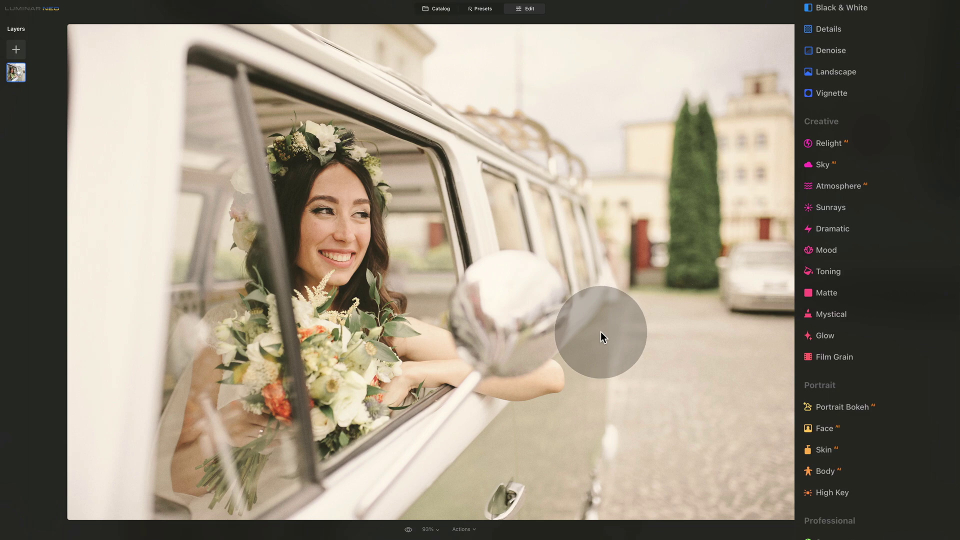
{"action": "left_click", "coordinate": [408, 529]}
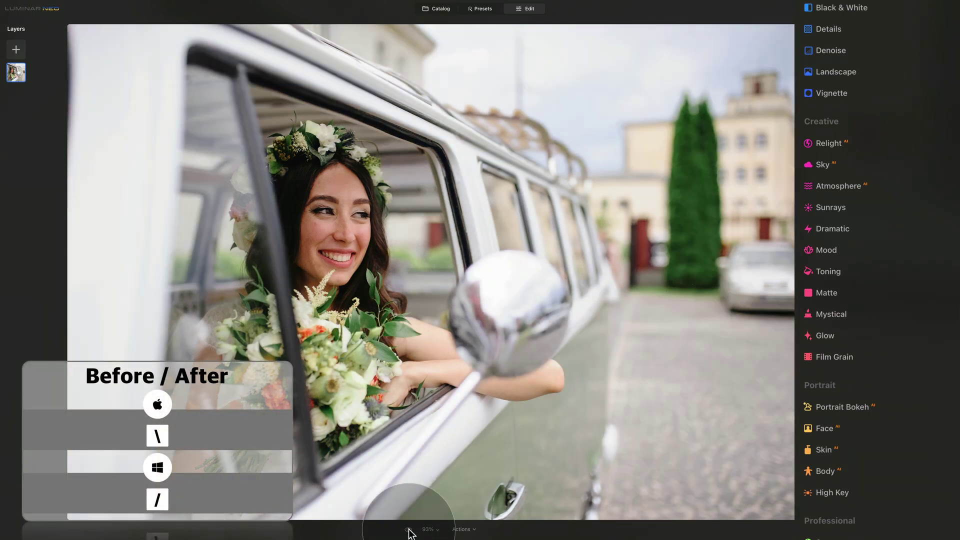
{"action": "left_click", "coordinate": [408, 529]}
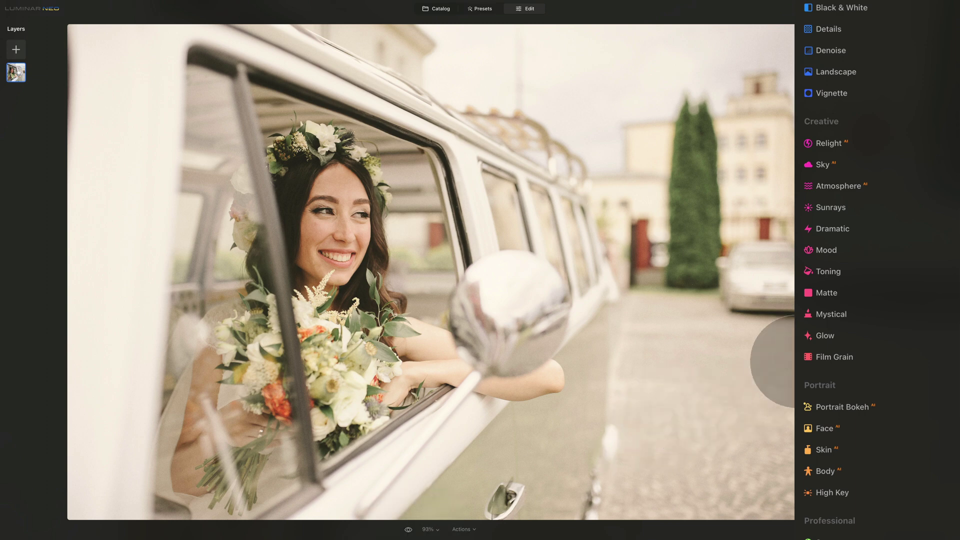
Set the Vignette to Amount -60 and Size 50, turning it off and on to compare
{"action": "scroll", "coordinate": [825, 310], "scroll_direction": "up", "scroll_amount": 3}
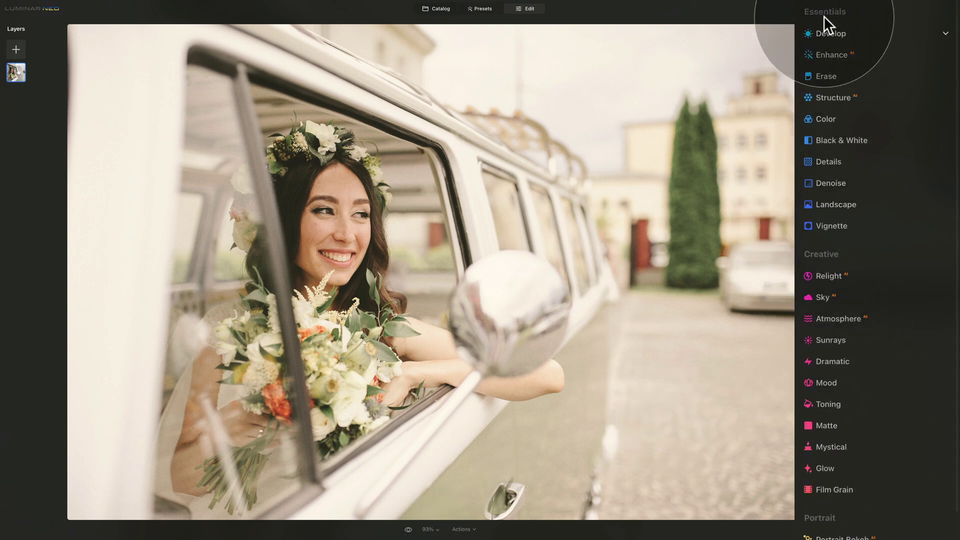
{"action": "left_click", "coordinate": [836, 225]}
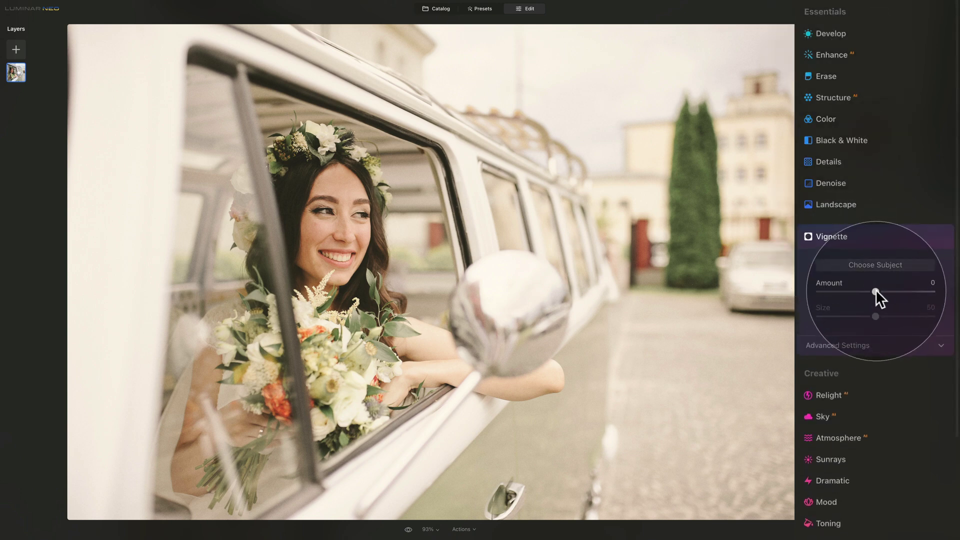
{"action": "left_click_drag", "start_coordinate": [875, 291], "coordinate": [840, 287]}
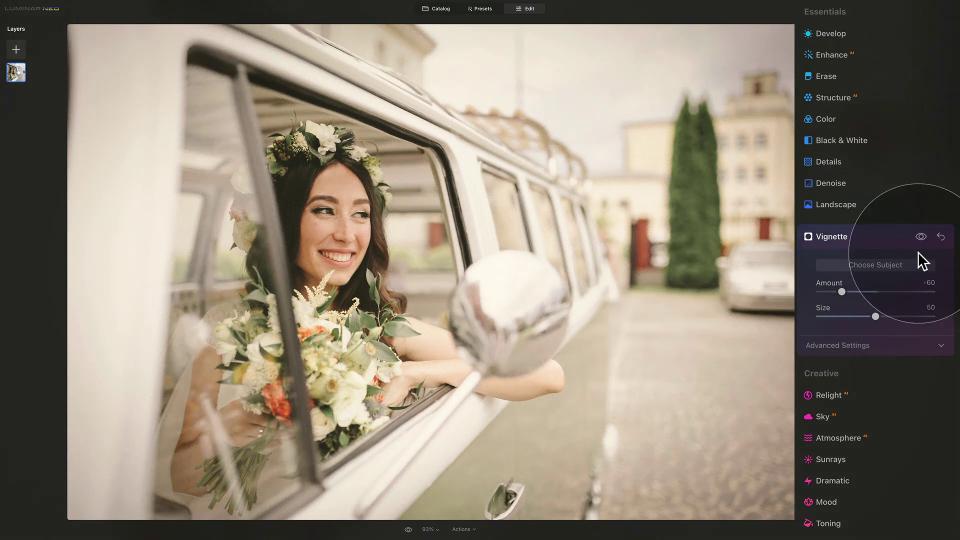
{"action": "left_click", "coordinate": [921, 234]}
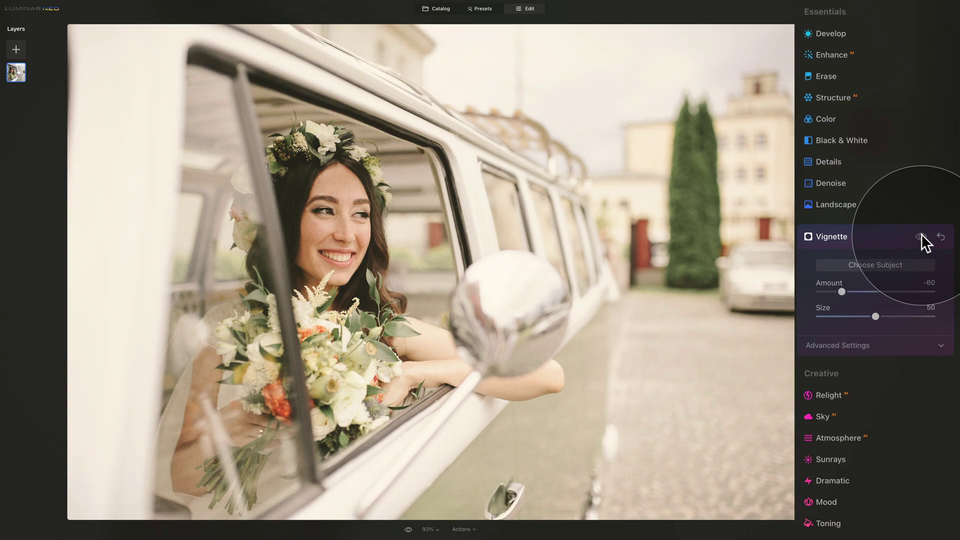
{"action": "left_click", "coordinate": [920, 235]}
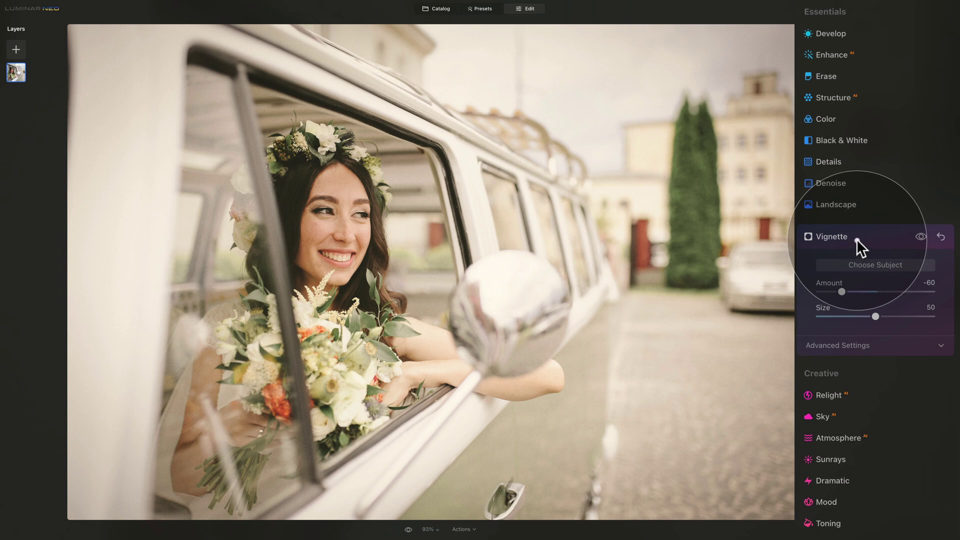
Close Vignette and add a Light Leaks texture from Load Image as a new layer
{"action": "left_click", "coordinate": [857, 239]}
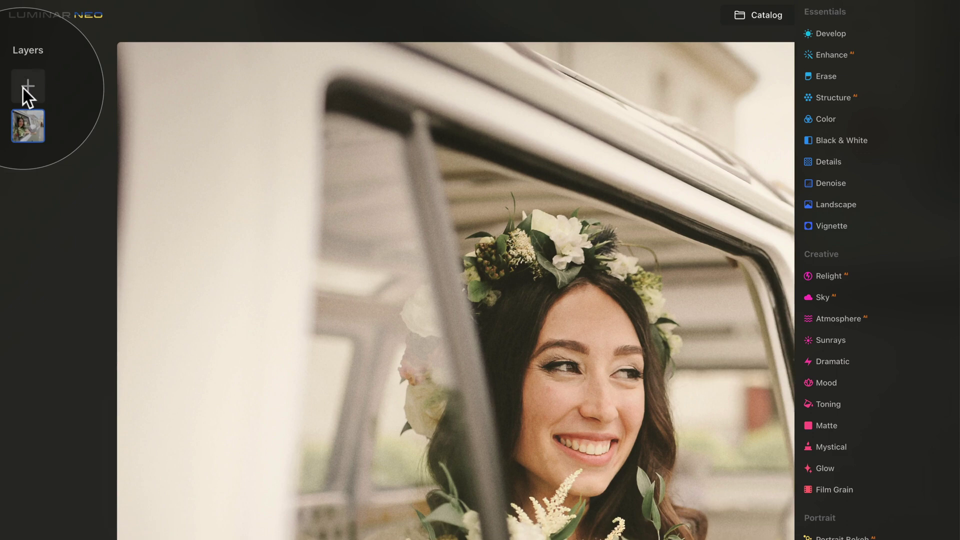
{"action": "left_click", "coordinate": [14, 48]}
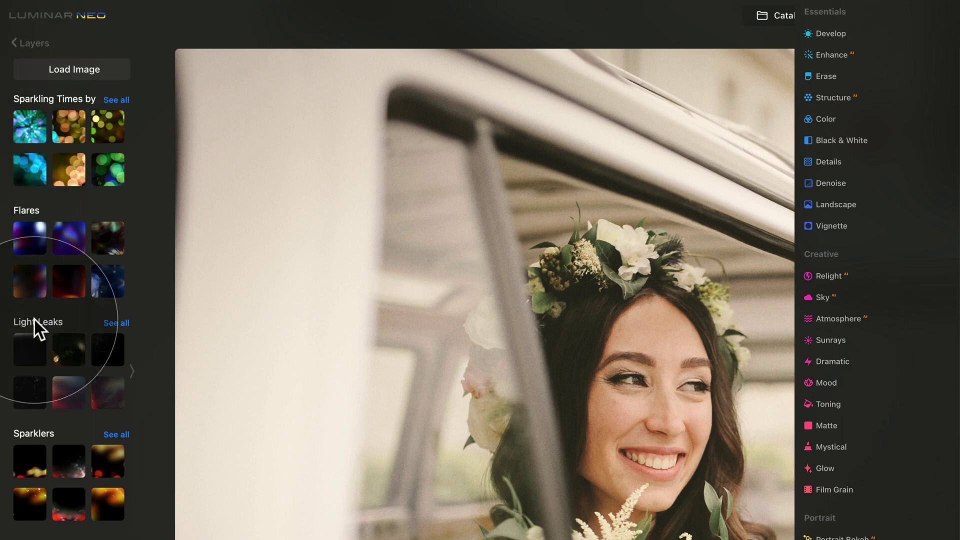
{"action": "left_click", "coordinate": [71, 399]}
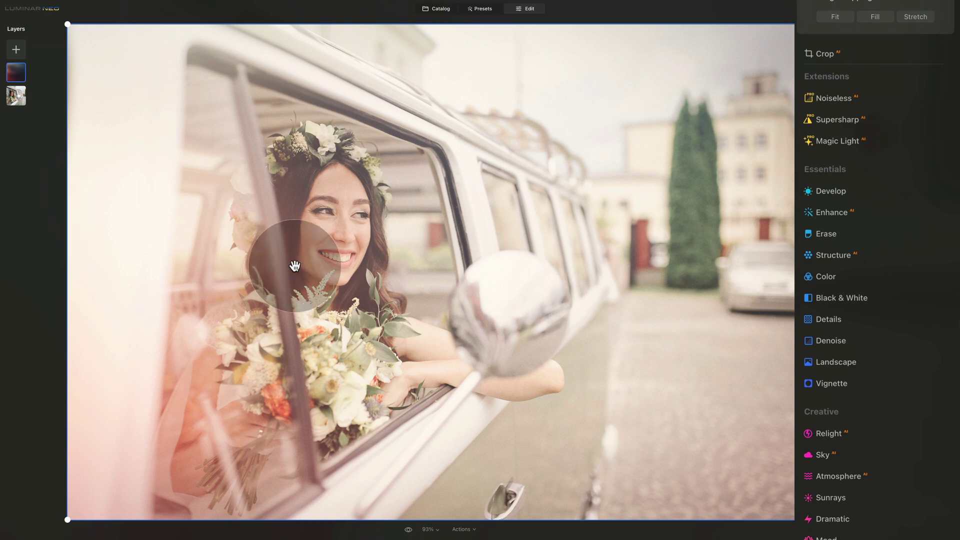
Lower the Light Leaks layer's opacity to 43, flip it horizontally, and compare with the original
{"action": "scroll", "coordinate": [826, 101], "scroll_direction": "up", "scroll_amount": 5}
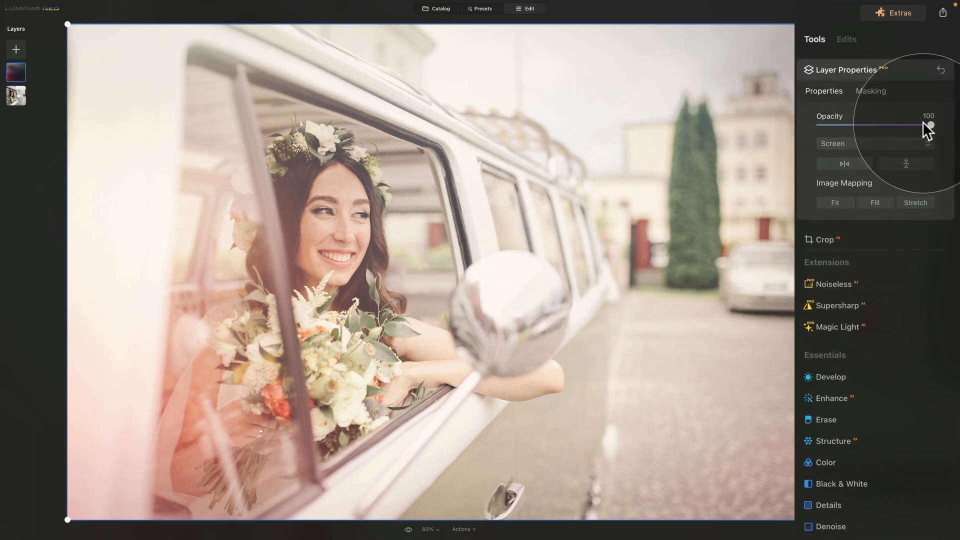
{"action": "left_click_drag", "start_coordinate": [930, 123], "coordinate": [904, 125]}
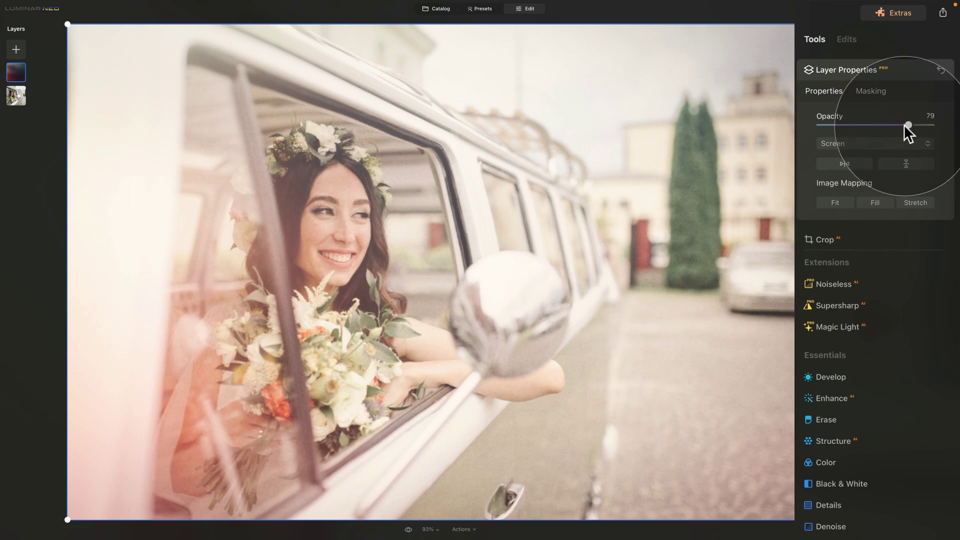
{"action": "left_click", "coordinate": [898, 127]}
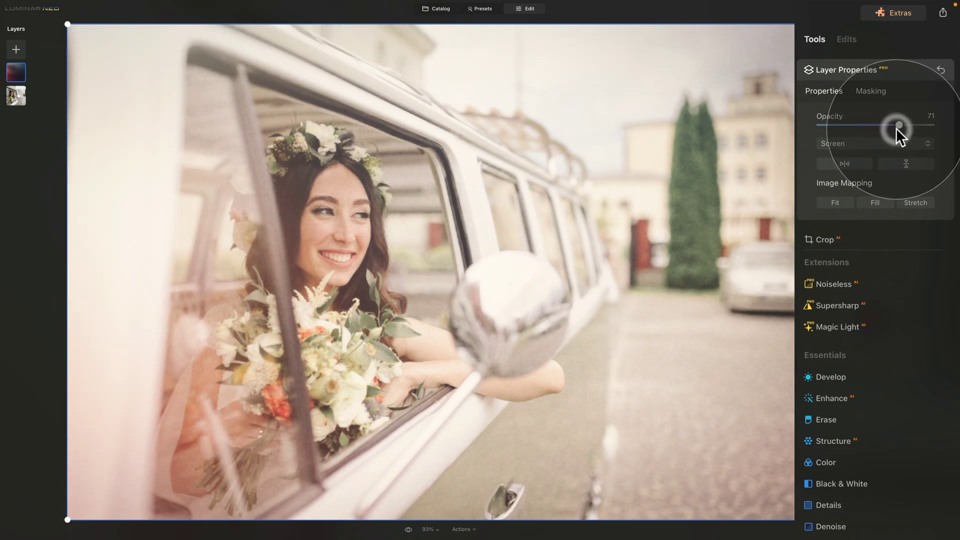
{"action": "left_click_drag", "start_coordinate": [896, 128], "coordinate": [875, 128]}
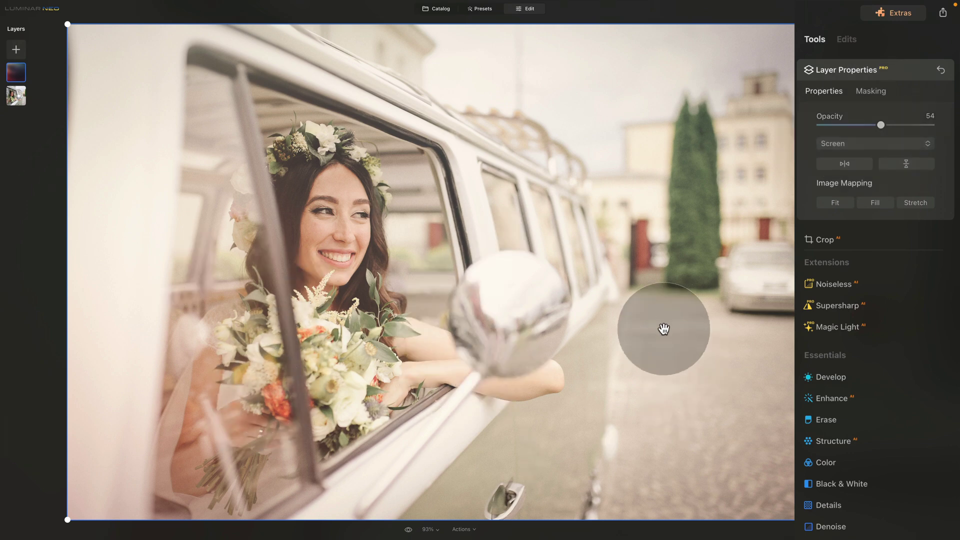
{"action": "left_click", "coordinate": [847, 163]}
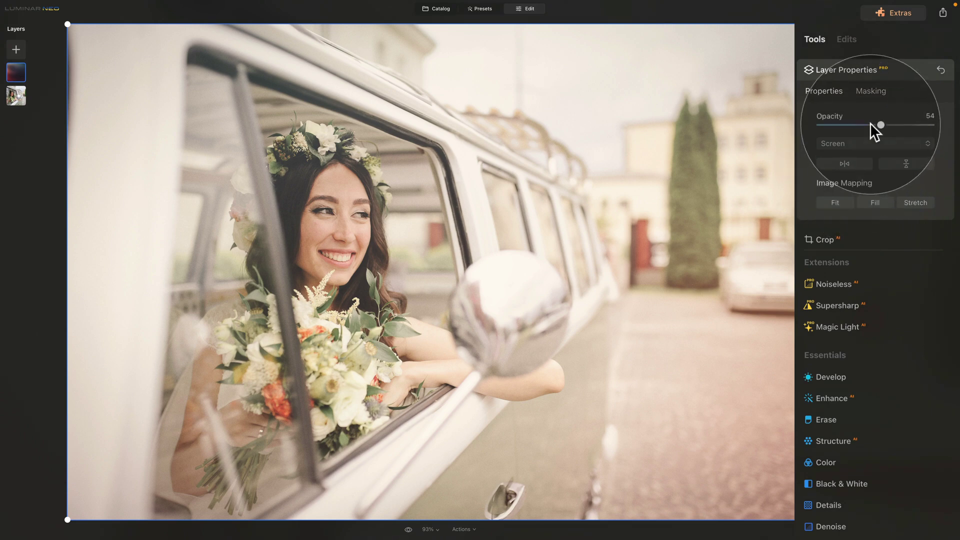
{"action": "left_click_drag", "start_coordinate": [880, 124], "coordinate": [865, 124]}
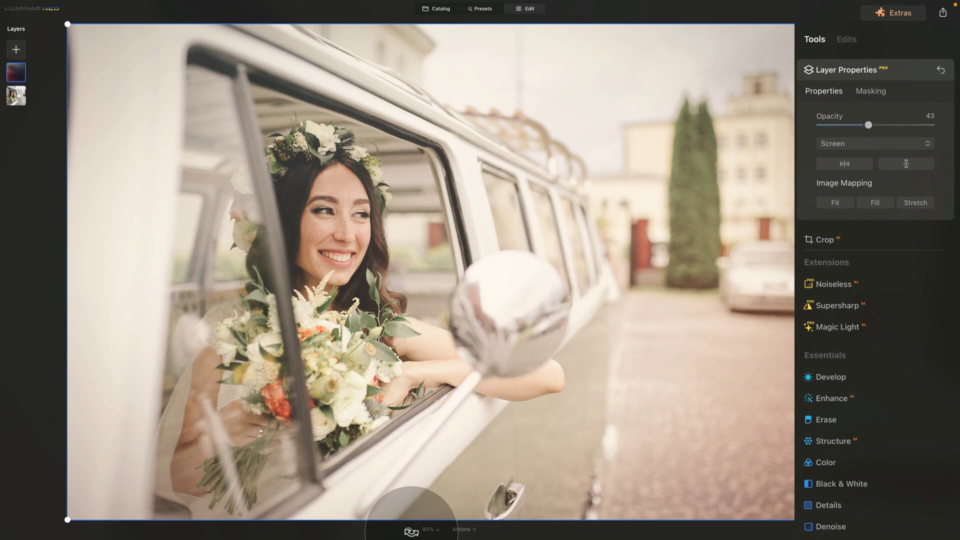
{"action": "left_click", "coordinate": [409, 529]}
{"action": "left_click", "coordinate": [409, 529]}
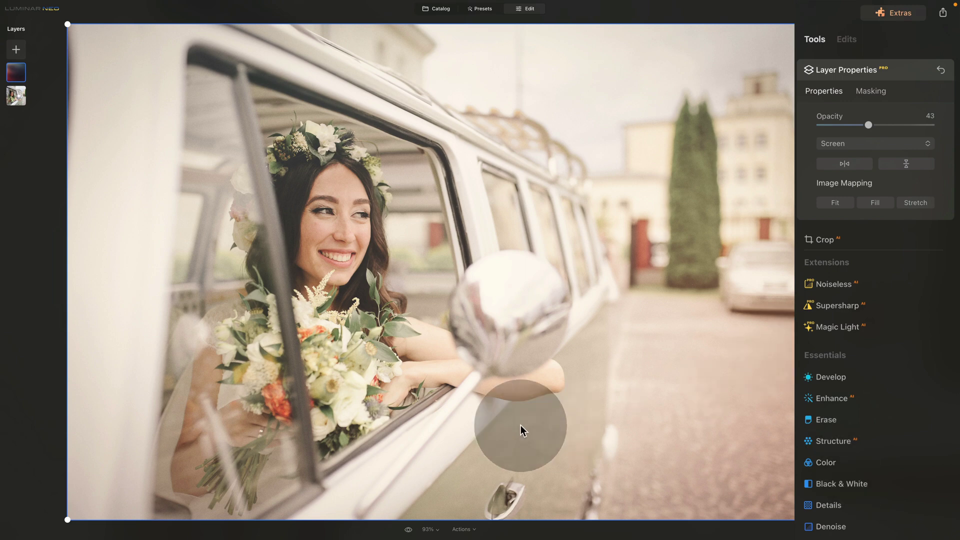
Use Actions > Save as Preset to store the current edits as 'Retro & Vintage Look'
{"action": "left_click", "coordinate": [462, 529]}
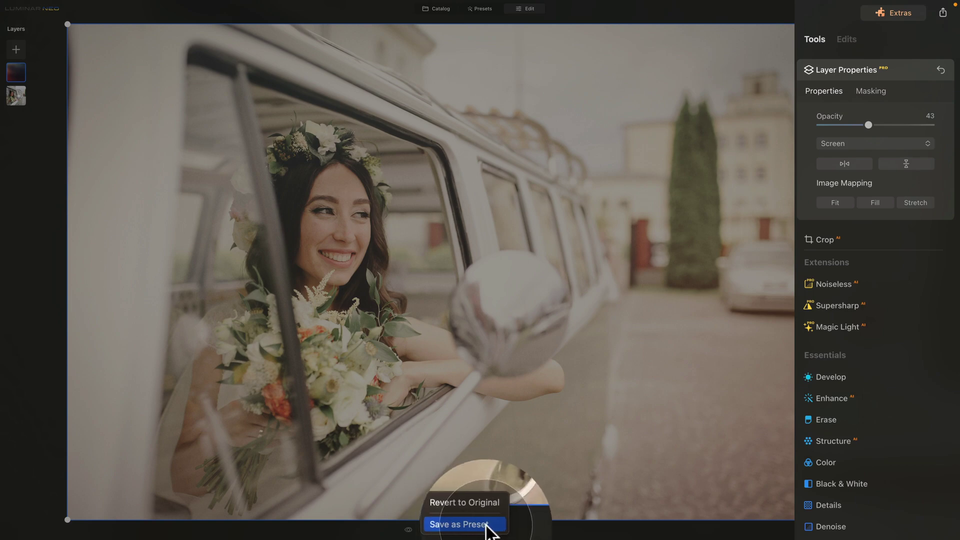
{"action": "left_click", "coordinate": [467, 524]}
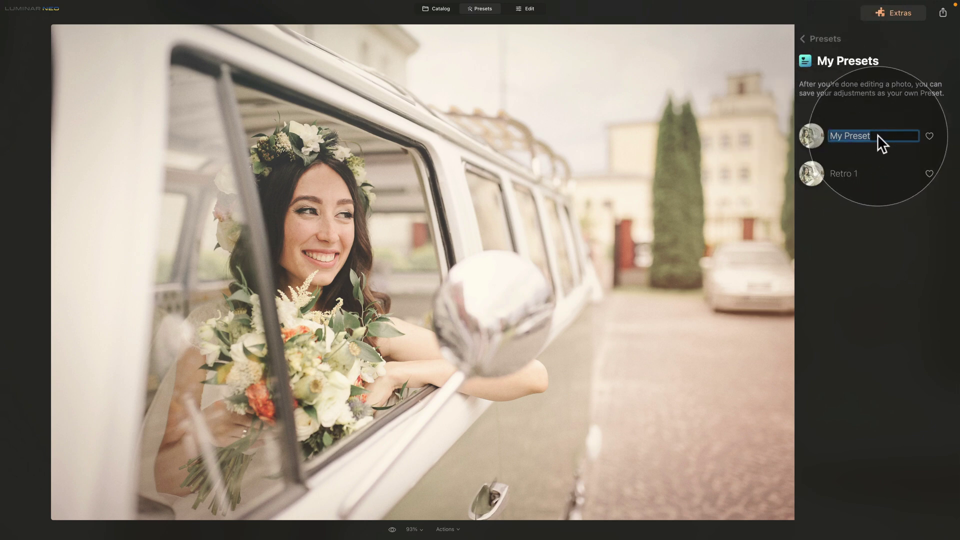
{"action": "type", "text": "Retro &"}
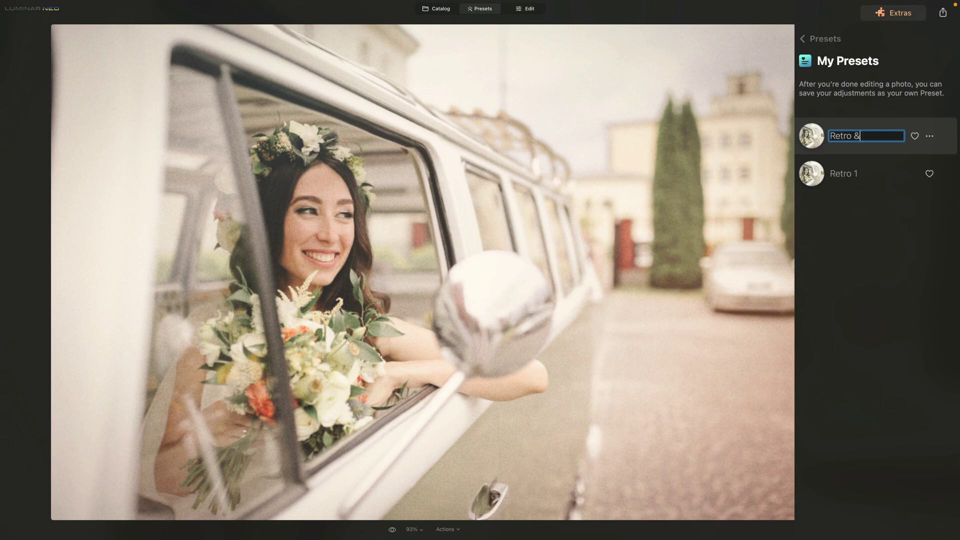
{"action": "type", "text": " Vintage Look"}
{"action": "key", "text": "Return"}
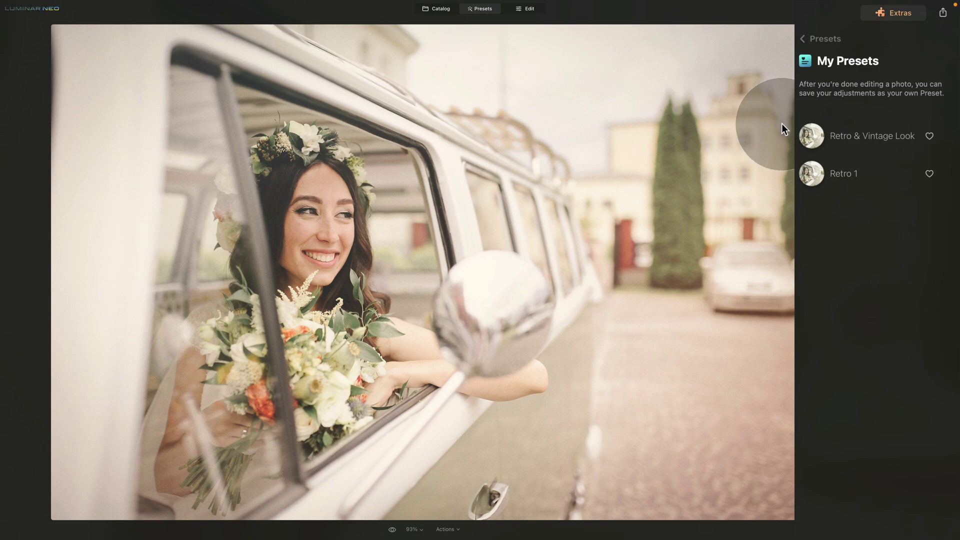
Select the retro-wedding photo in Catalog and apply Retro & Vintage Look from My Presets
{"action": "left_click", "coordinate": [441, 9]}
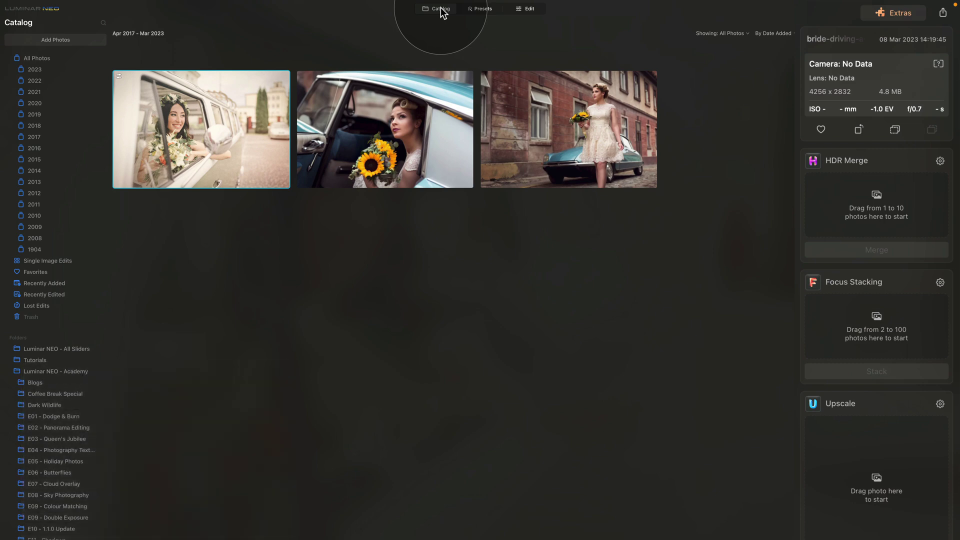
{"action": "left_click", "coordinate": [536, 100]}
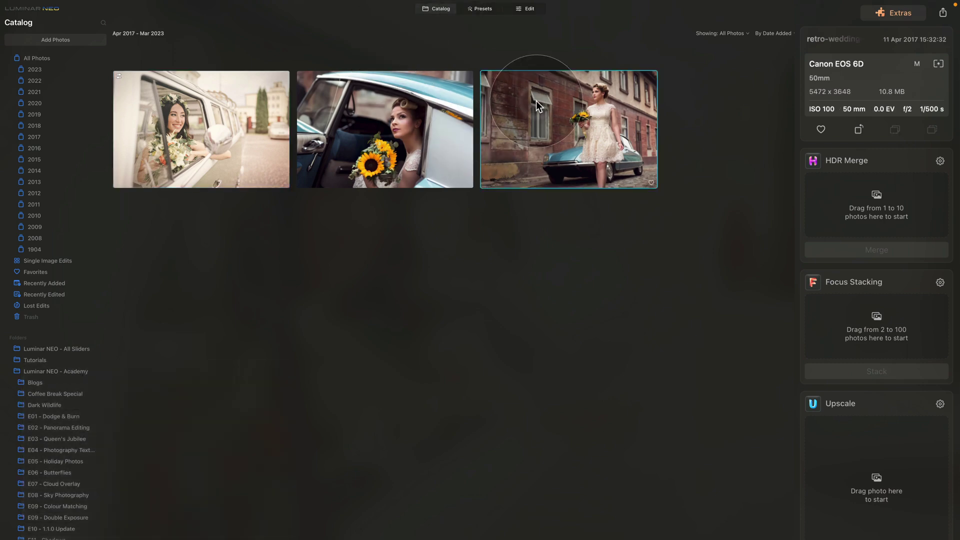
{"action": "left_click", "coordinate": [478, 11]}
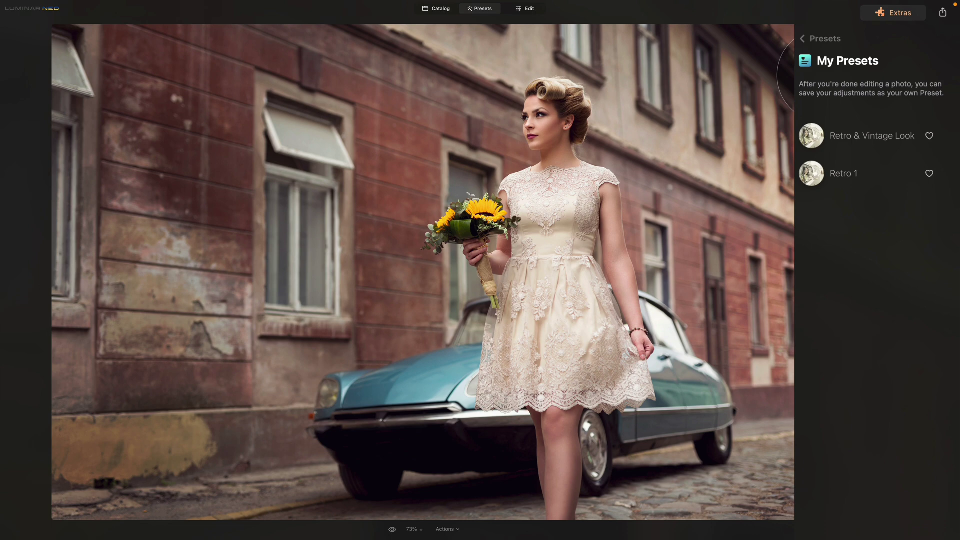
{"action": "left_click", "coordinate": [803, 39]}
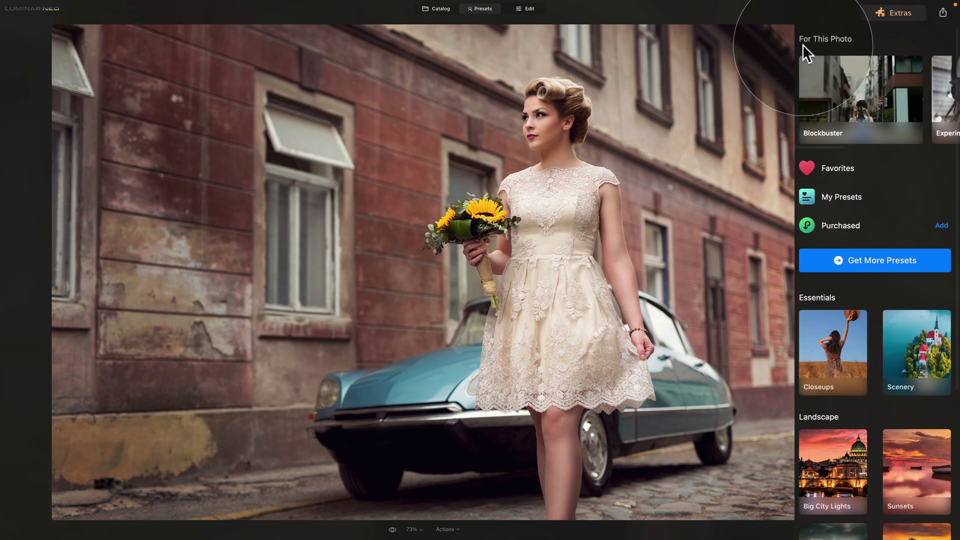
{"action": "left_click", "coordinate": [858, 197]}
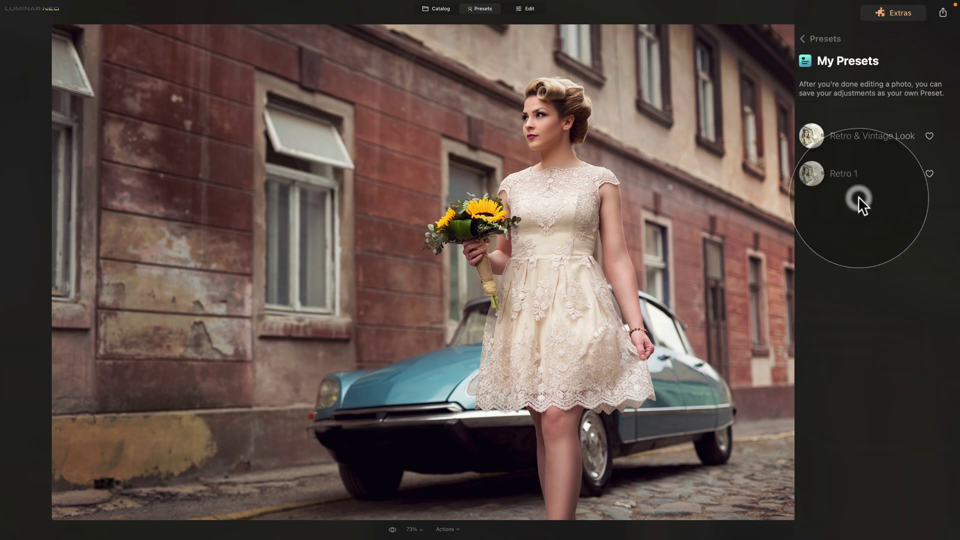
{"action": "left_click", "coordinate": [844, 134]}
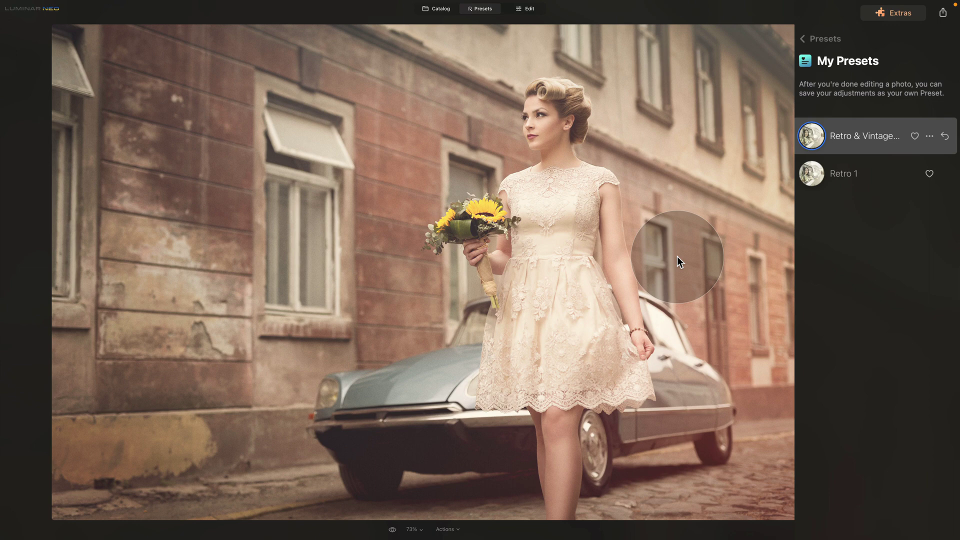
In Edit, select the Light Leaks layer and flip it both horizontally and vertically
{"action": "left_click", "coordinate": [525, 9]}
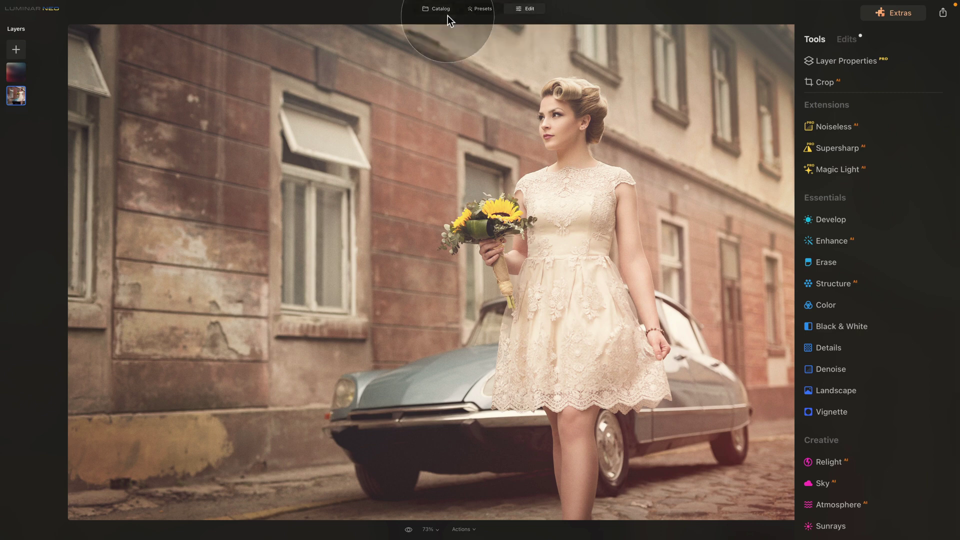
{"action": "left_click", "coordinate": [16, 74]}
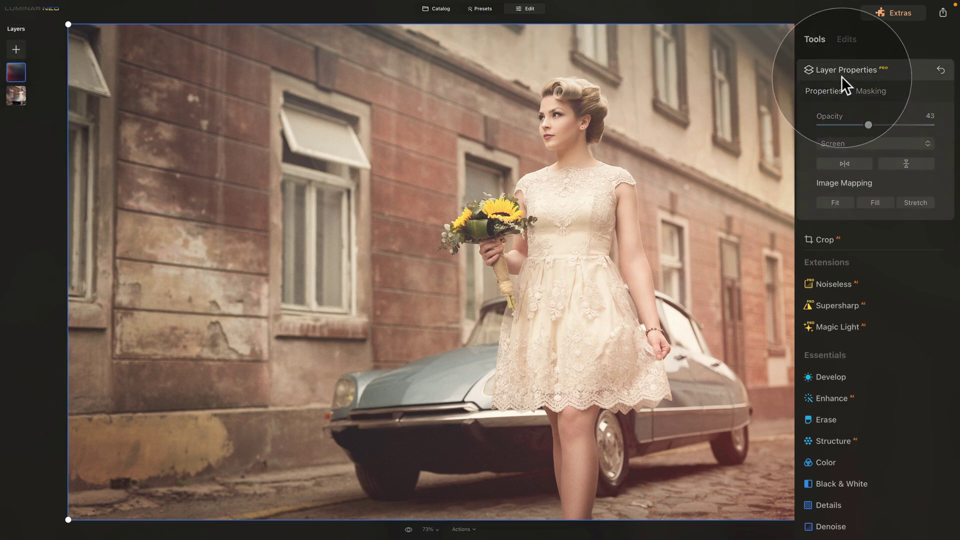
{"action": "left_click", "coordinate": [851, 163]}
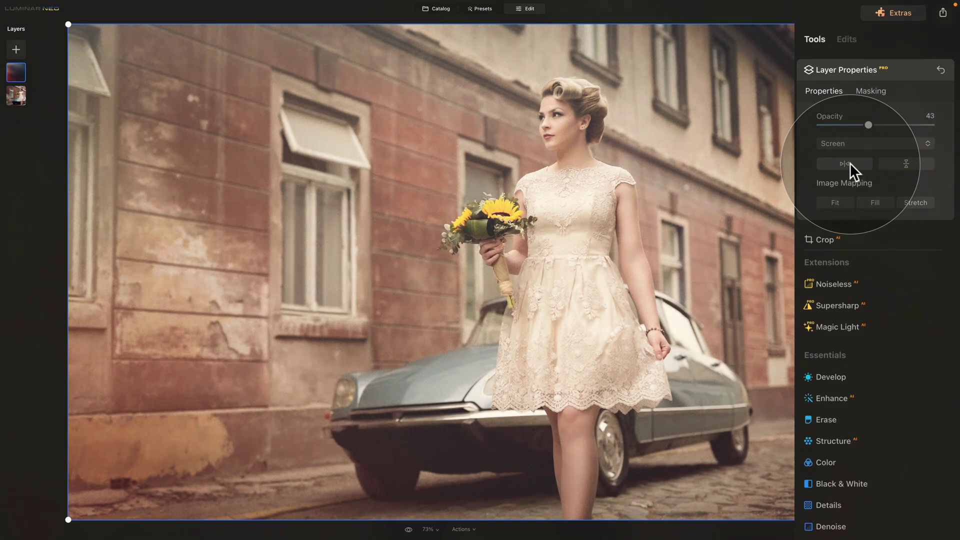
{"action": "left_click", "coordinate": [905, 163]}
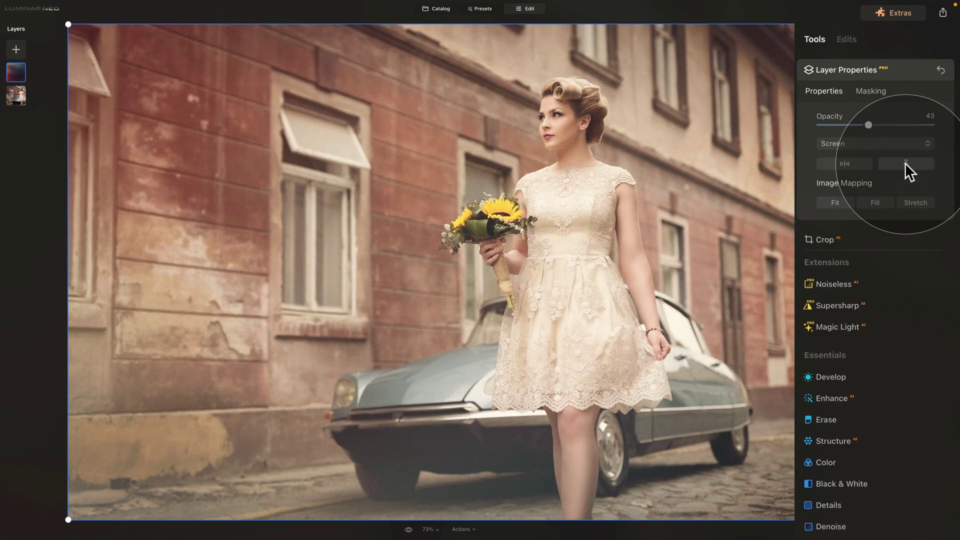